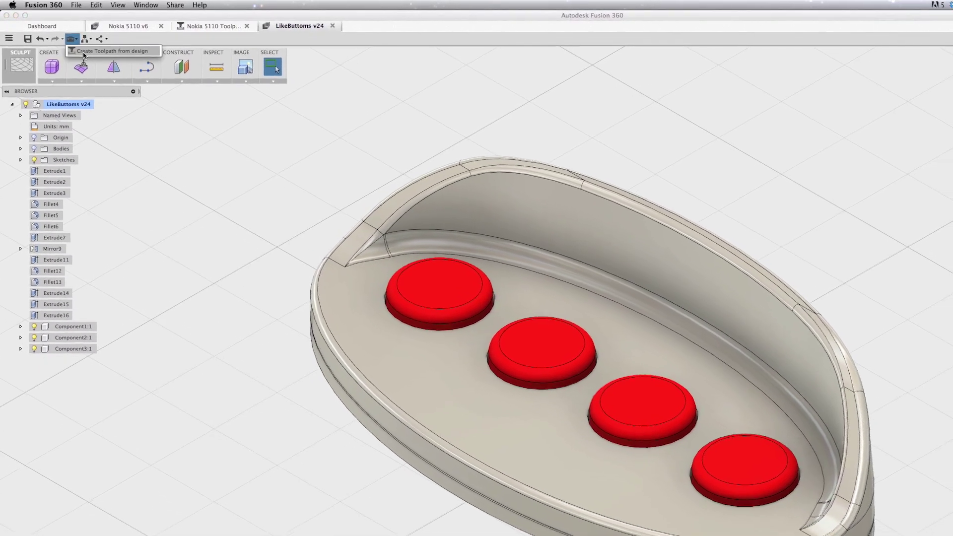
Step: Create a new toolpath document named 'LikeButtoms Toolpath' from the remote-control design
{"action": "left_click", "coordinate": [74, 39]}
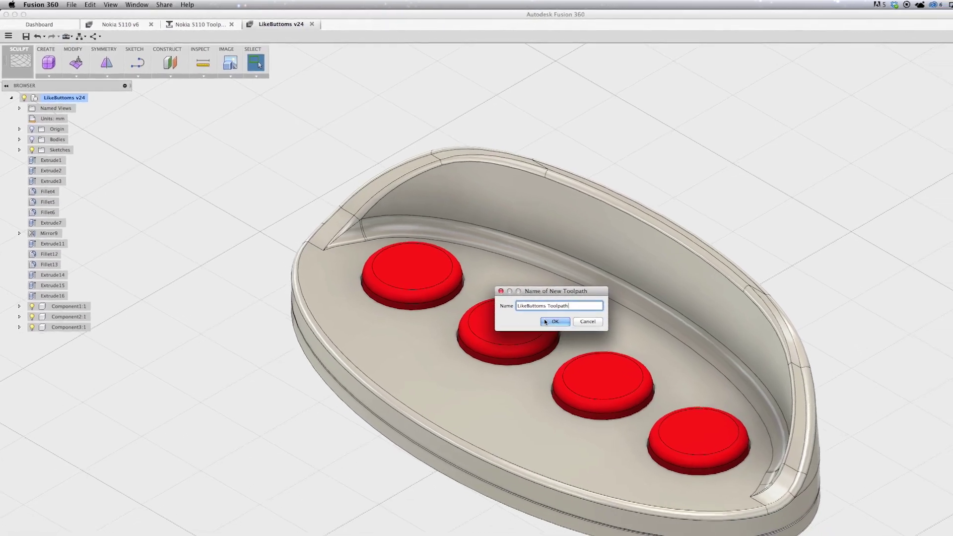
{"action": "left_click", "coordinate": [574, 332]}
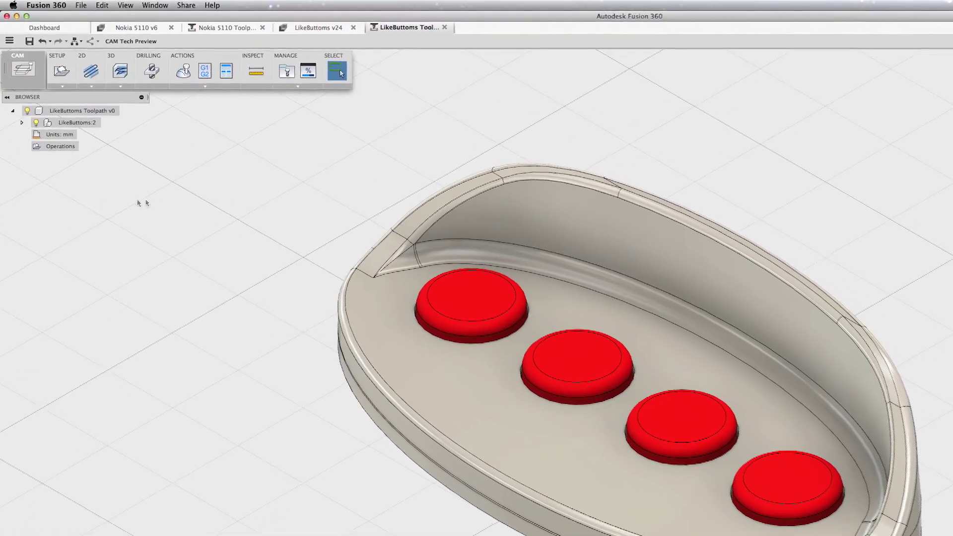
Step: Expand LikeButtoms:2 and toggle Component1:1 and Component2:1 visibility off and back on
{"action": "left_click", "coordinate": [22, 124]}
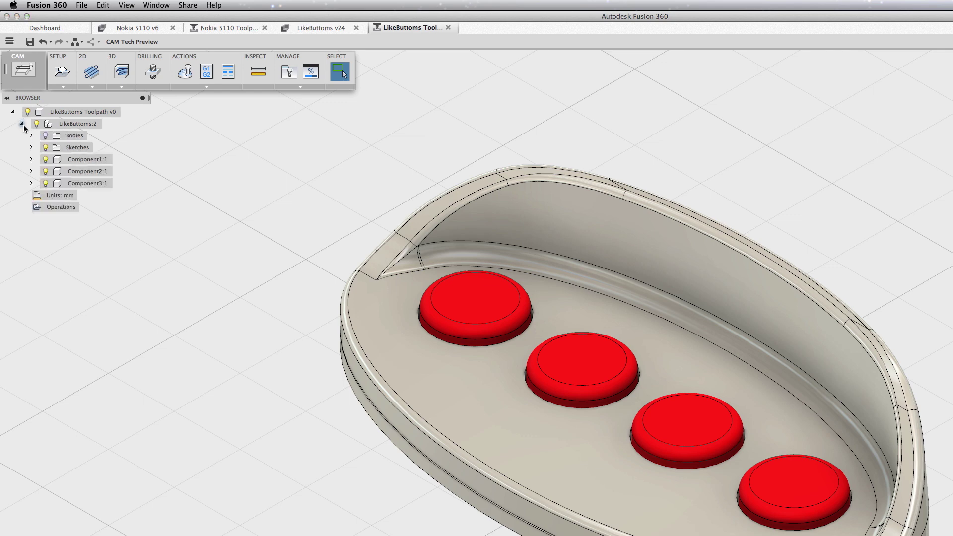
{"action": "left_click", "coordinate": [46, 171]}
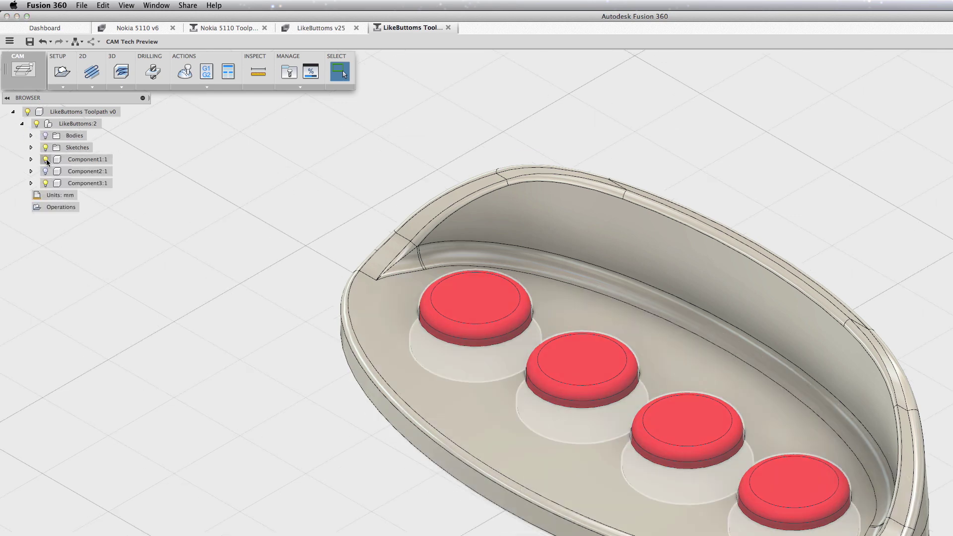
{"action": "left_click", "coordinate": [46, 159]}
{"action": "left_click", "coordinate": [46, 160]}
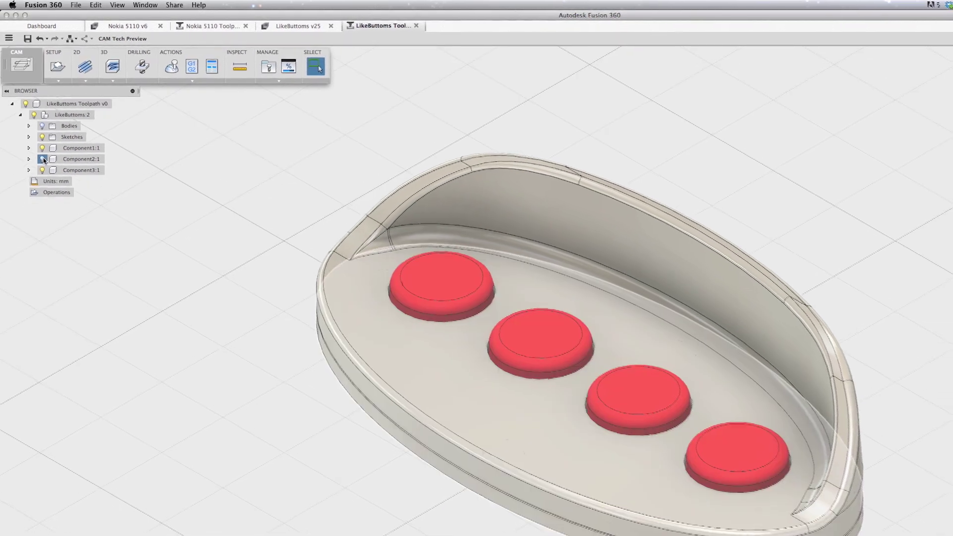
{"action": "left_click", "coordinate": [43, 160]}
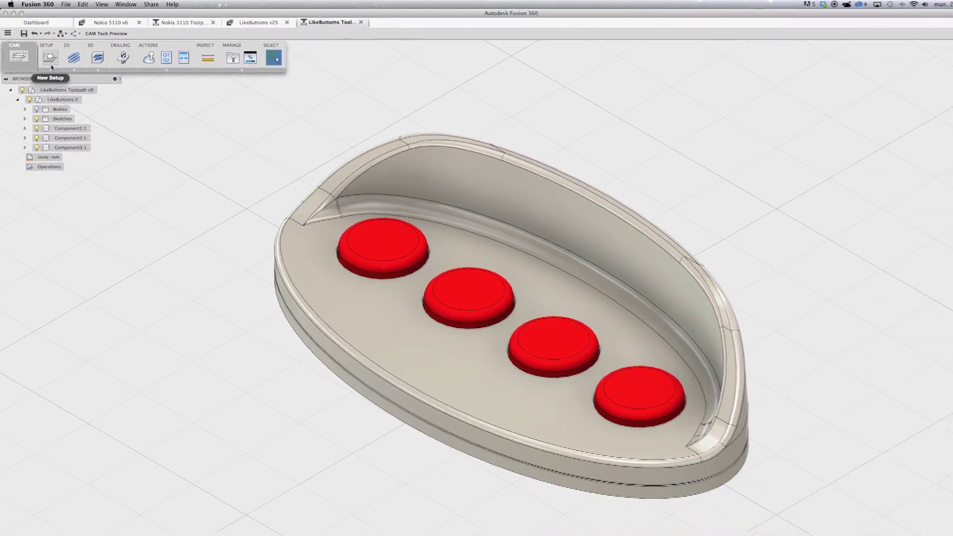
Step: Create a new setup whose WCS Z axis comes from the part's floor face
{"action": "left_click", "coordinate": [49, 59]}
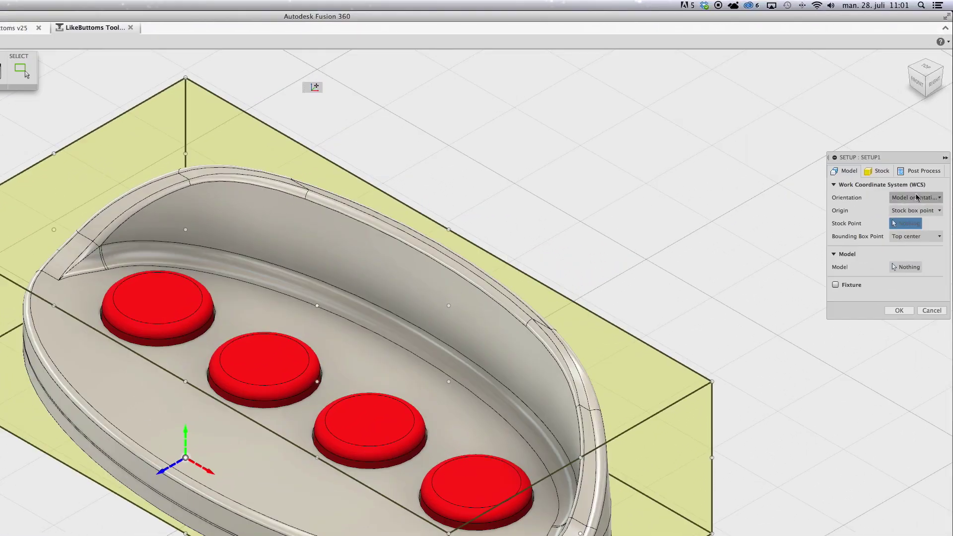
{"action": "left_click", "coordinate": [925, 162]}
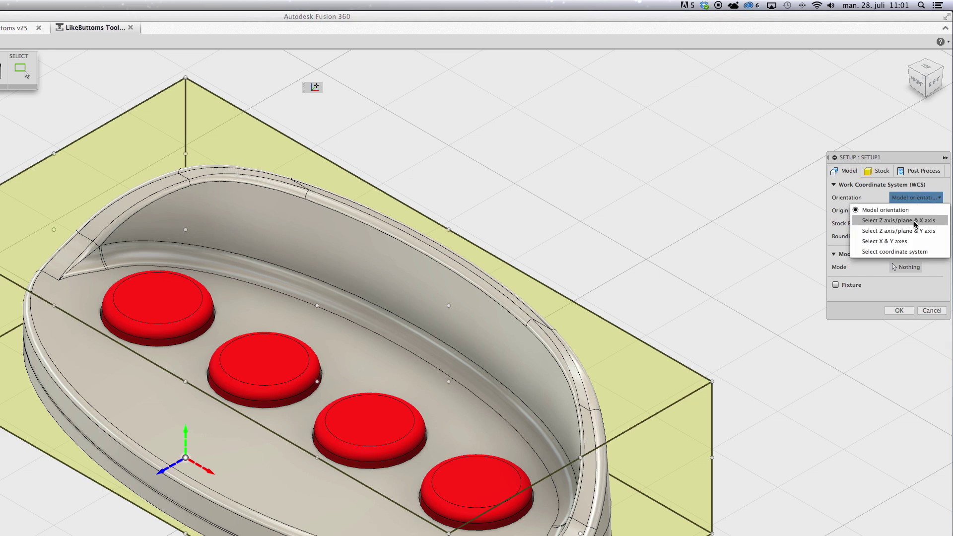
{"action": "left_click", "coordinate": [916, 222]}
{"action": "left_click", "coordinate": [908, 210]}
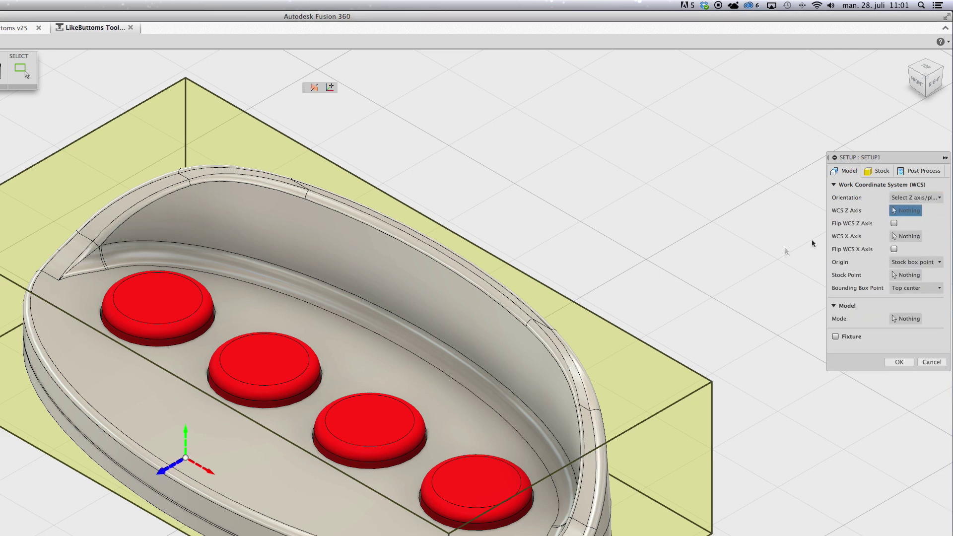
{"action": "left_click", "coordinate": [363, 358]}
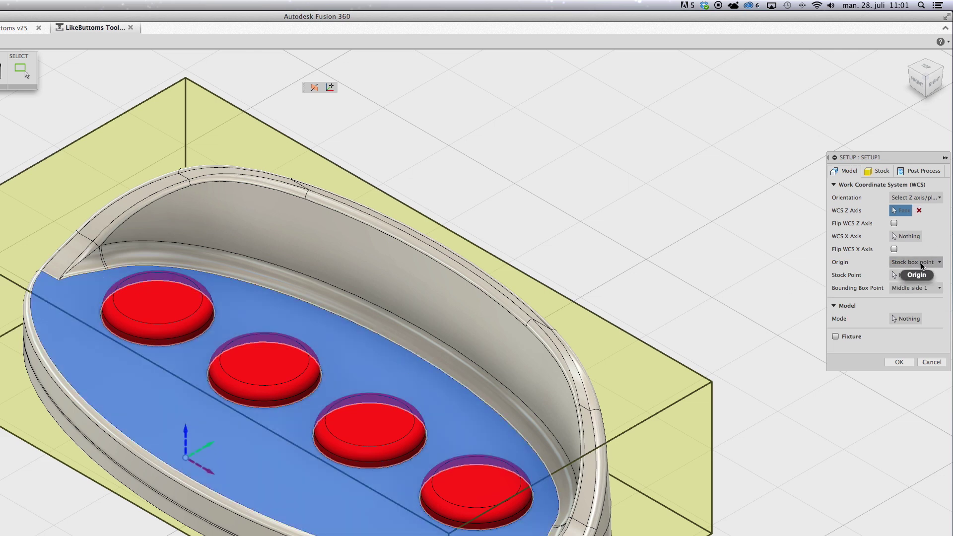
Step: Pick the shell body as model and place the origin at the stock box's top corner
{"action": "left_click", "coordinate": [921, 263]}
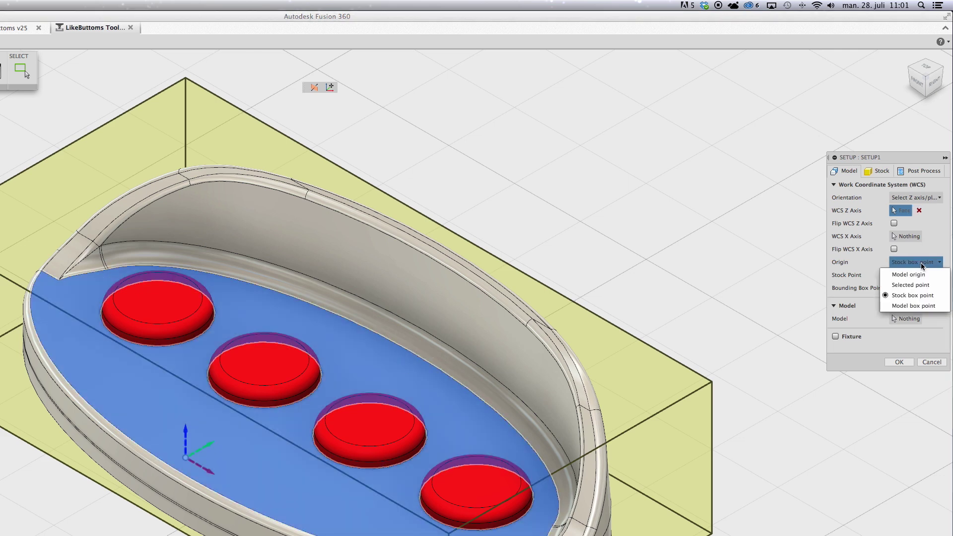
{"action": "left_click", "coordinate": [920, 295]}
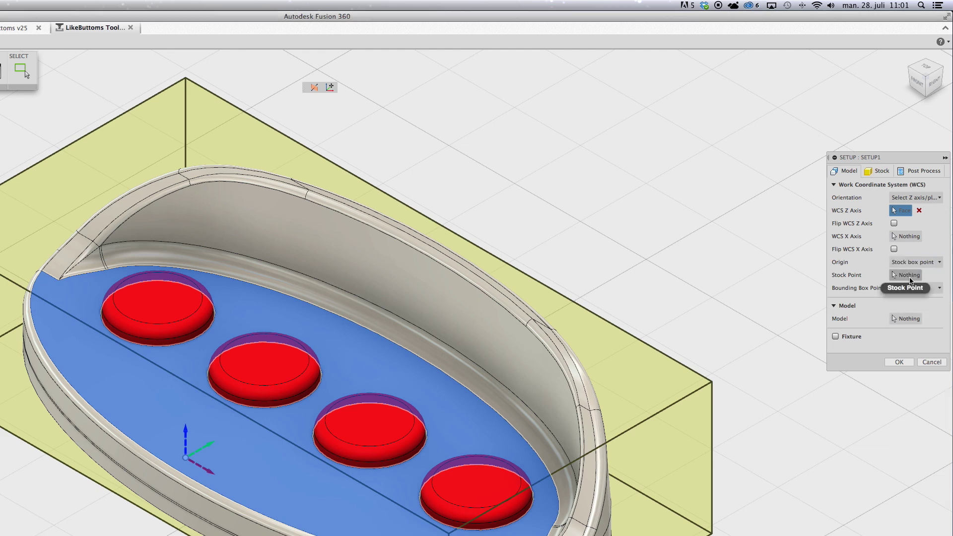
{"action": "left_click", "coordinate": [906, 318]}
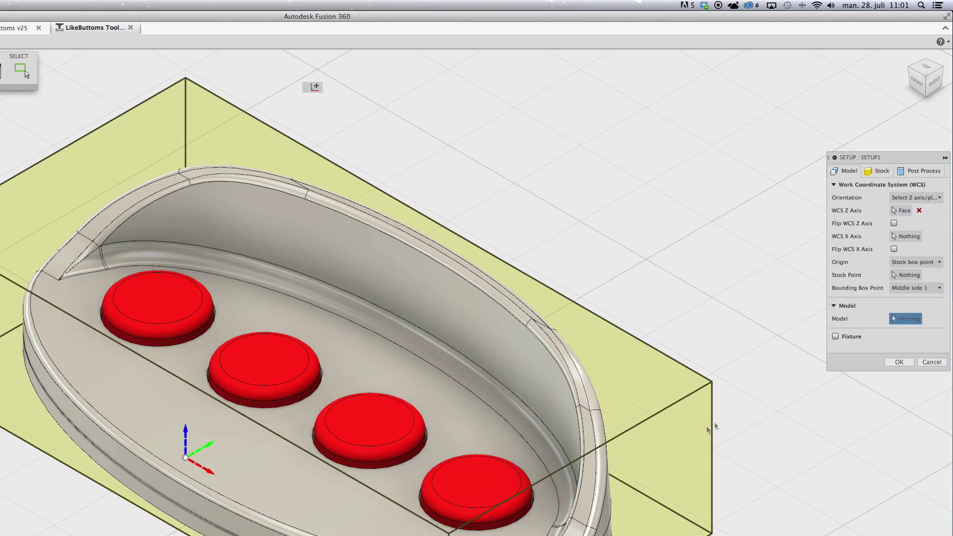
{"action": "left_click", "coordinate": [590, 467]}
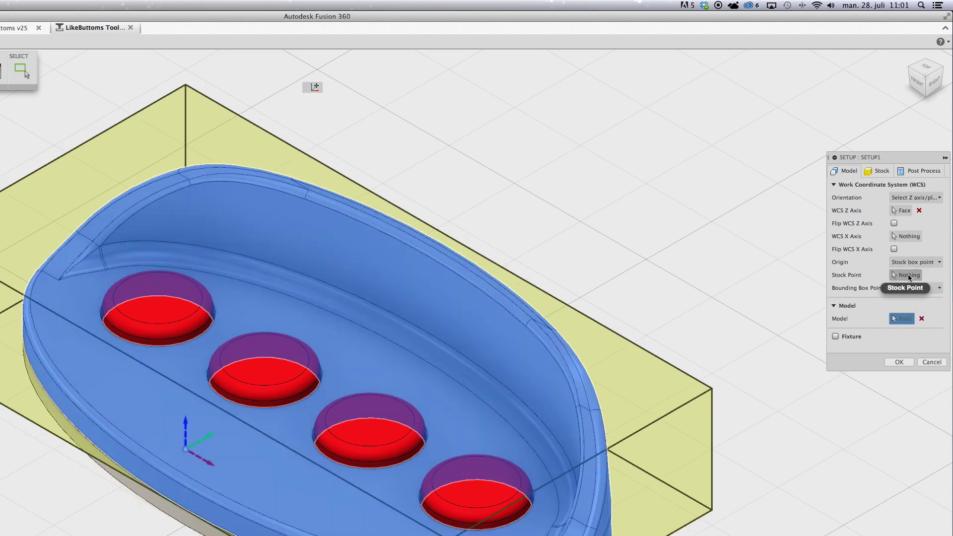
{"action": "left_click", "coordinate": [903, 275]}
{"action": "left_click", "coordinate": [186, 85]}
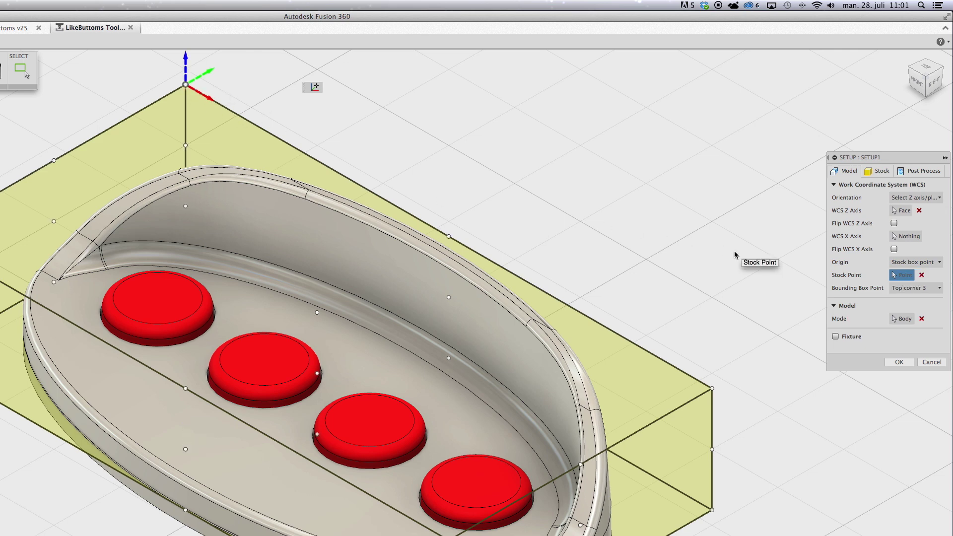
{"action": "left_click", "coordinate": [882, 174]}
Step: Size the stock relative to the model with a 5 mm side offset
{"action": "left_click", "coordinate": [917, 198]}
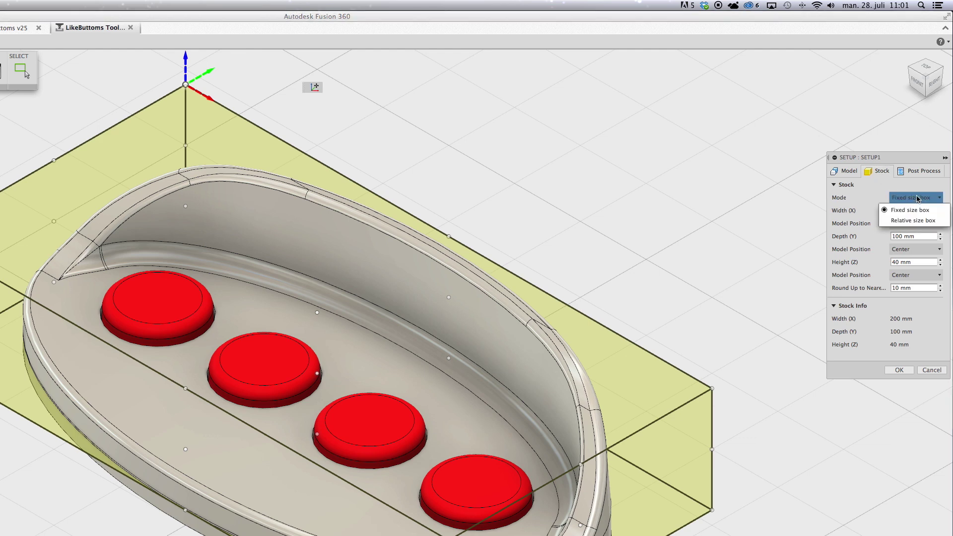
{"action": "left_click", "coordinate": [919, 221]}
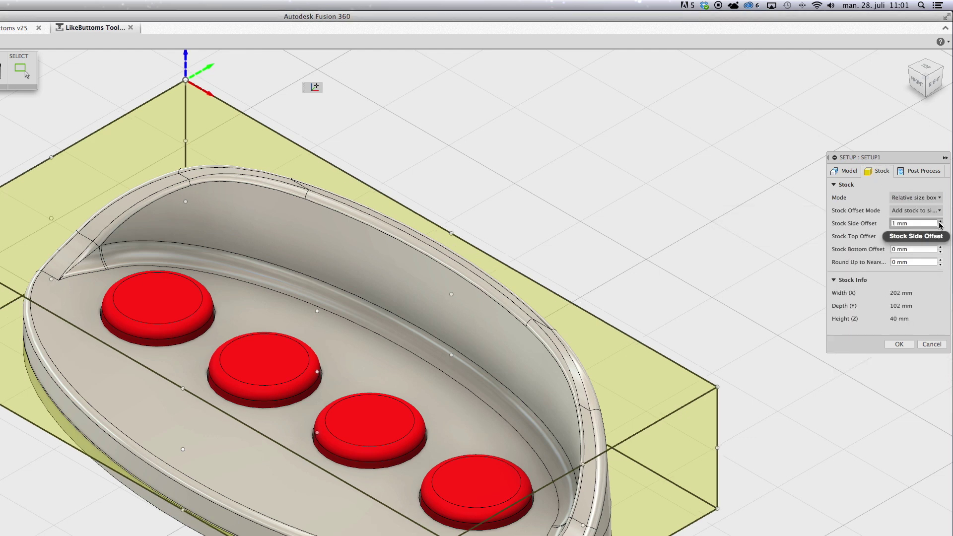
{"action": "left_click", "coordinate": [940, 223]}
{"action": "left_click", "coordinate": [940, 222]}
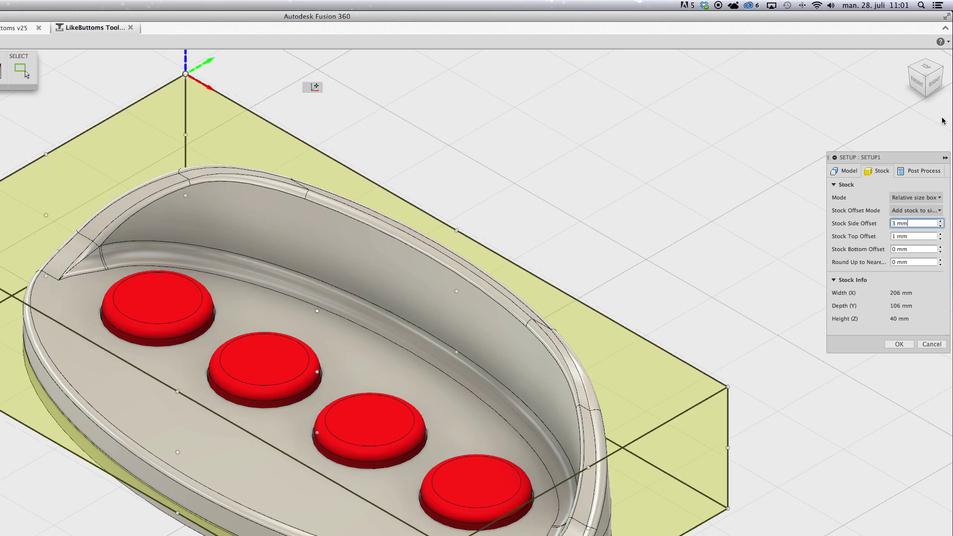
{"action": "left_click", "coordinate": [924, 69]}
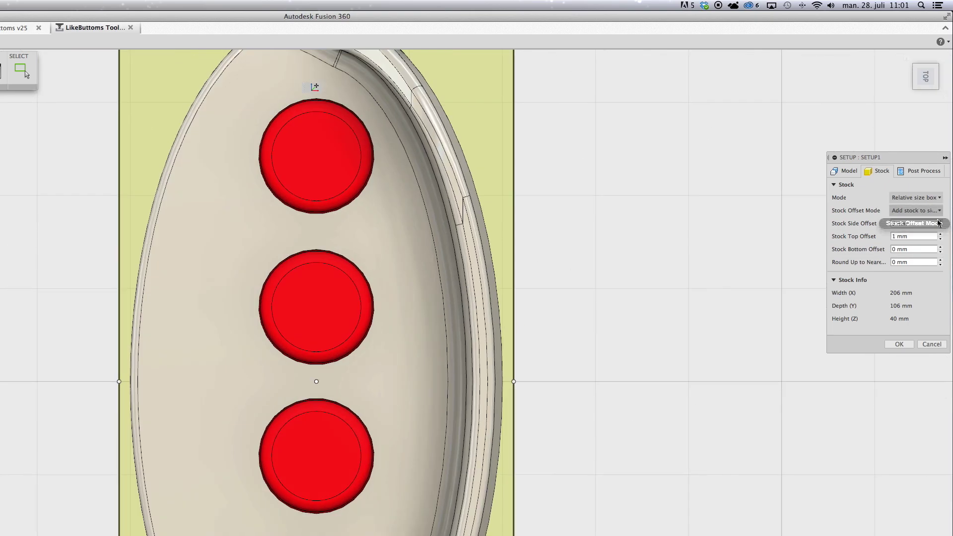
{"action": "left_click", "coordinate": [939, 60]}
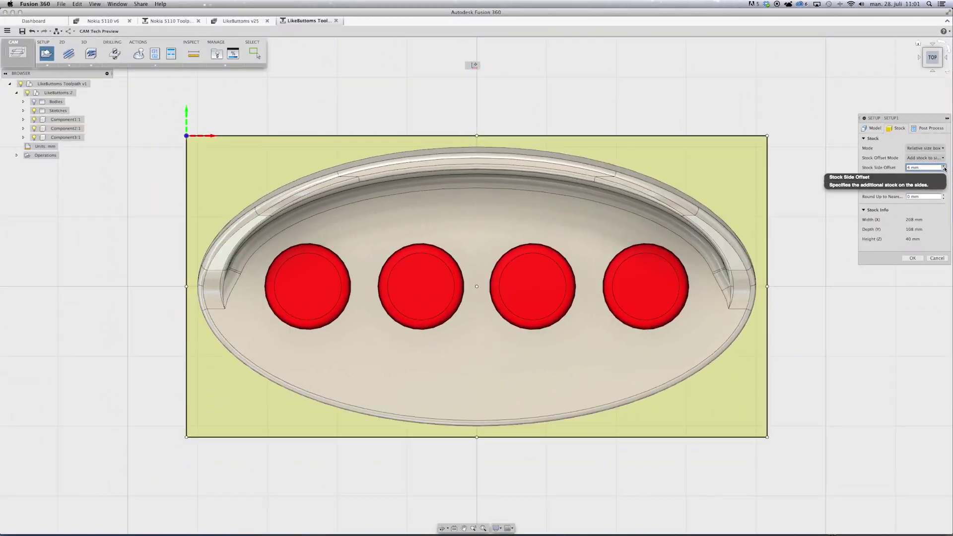
{"action": "left_click", "coordinate": [941, 220]}
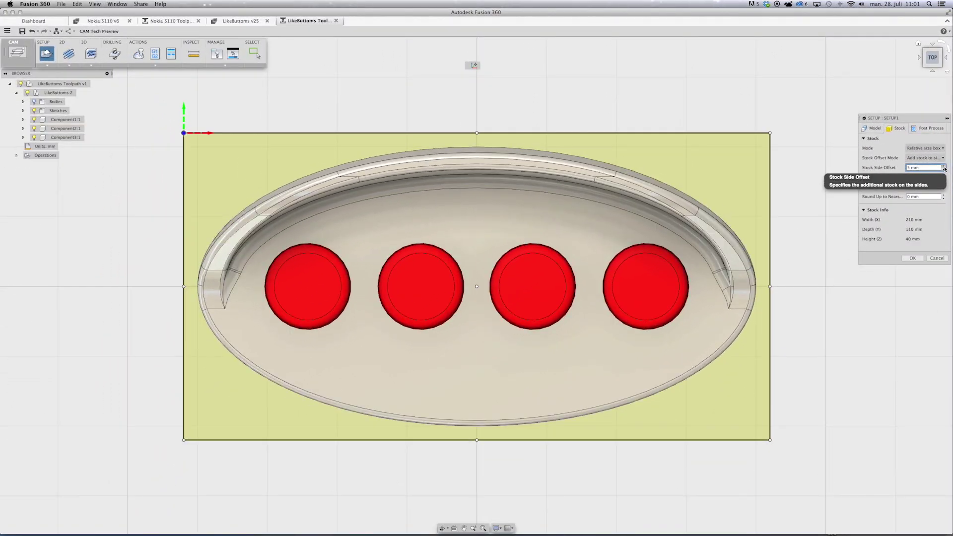
{"action": "left_click", "coordinate": [919, 43]}
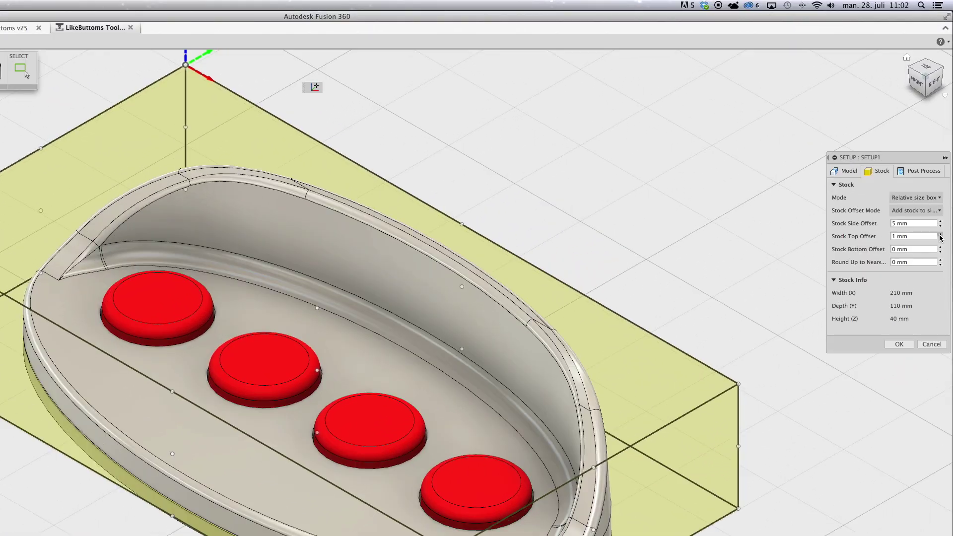
Step: Set the top stock offset to 2 mm, checking it from the front view
{"action": "left_click", "coordinate": [940, 234]}
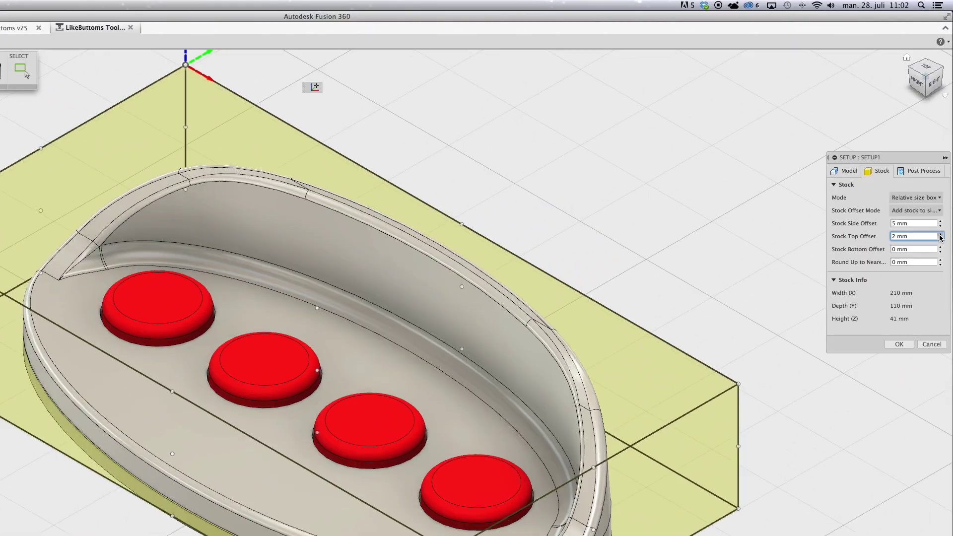
{"action": "left_click", "coordinate": [919, 82]}
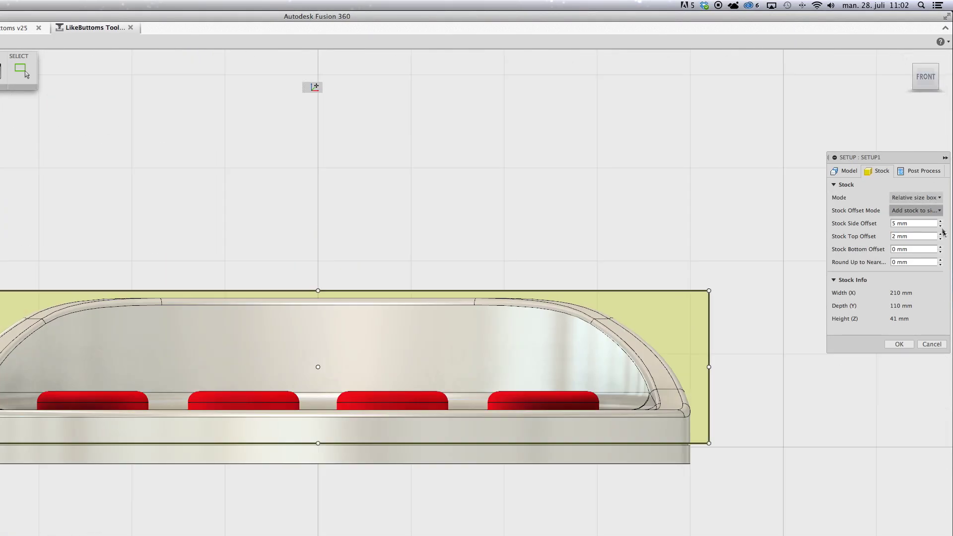
{"action": "left_click", "coordinate": [941, 235]}
{"action": "left_click", "coordinate": [941, 235]}
{"action": "left_click", "coordinate": [941, 234]}
{"action": "left_click", "coordinate": [941, 240]}
{"action": "left_click", "coordinate": [941, 240]}
{"action": "left_click", "coordinate": [941, 240]}
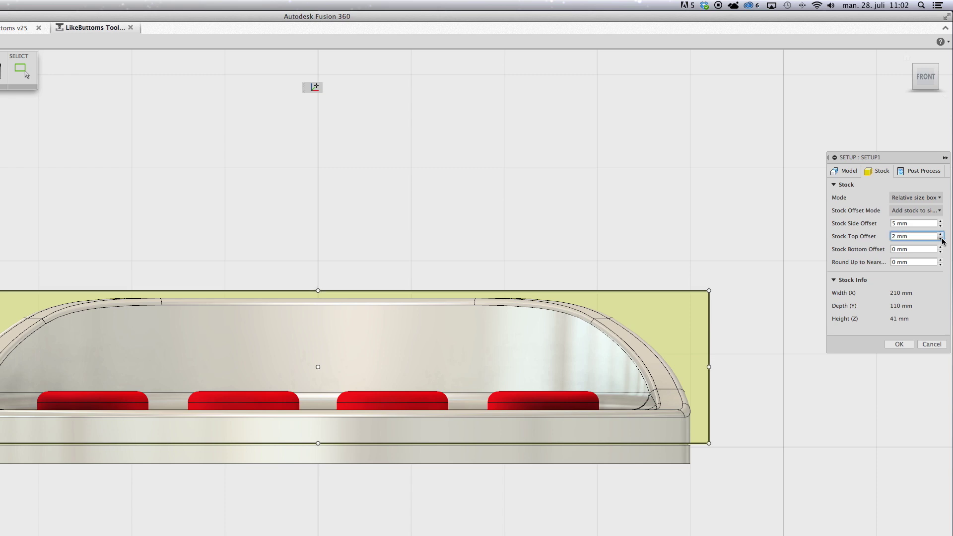
{"action": "left_click", "coordinate": [908, 58]}
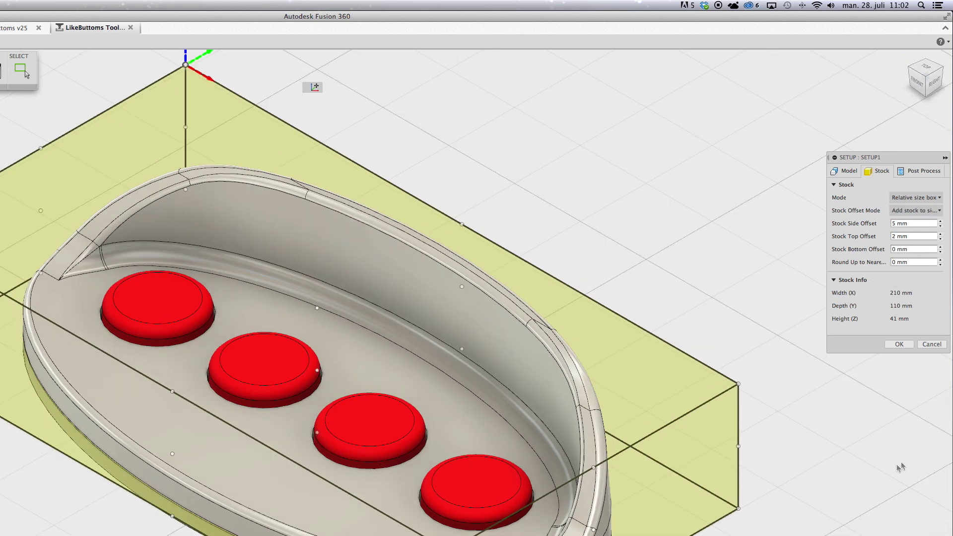
Step: Finish the setup and start a 3D Adaptive Clearing operation
{"action": "left_click", "coordinate": [901, 345]}
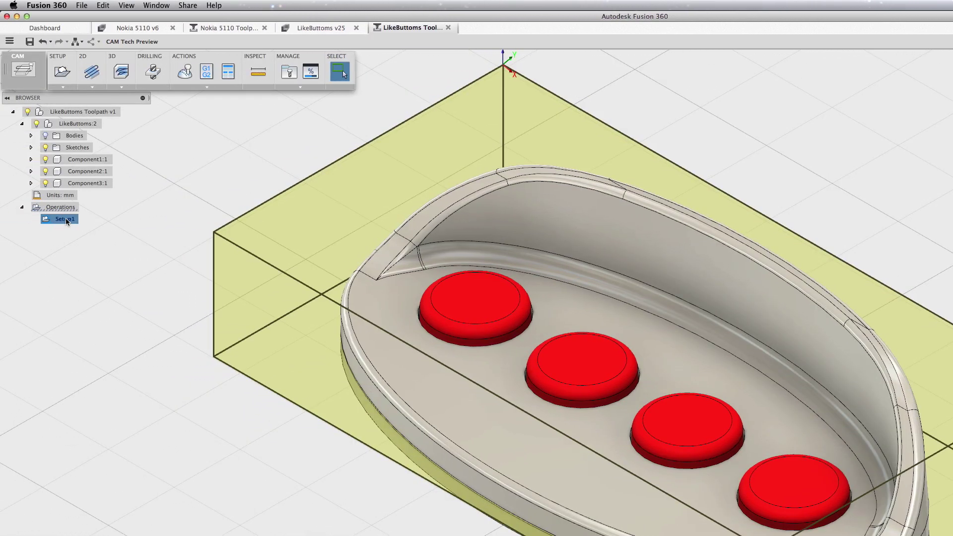
{"action": "left_click", "coordinate": [122, 88]}
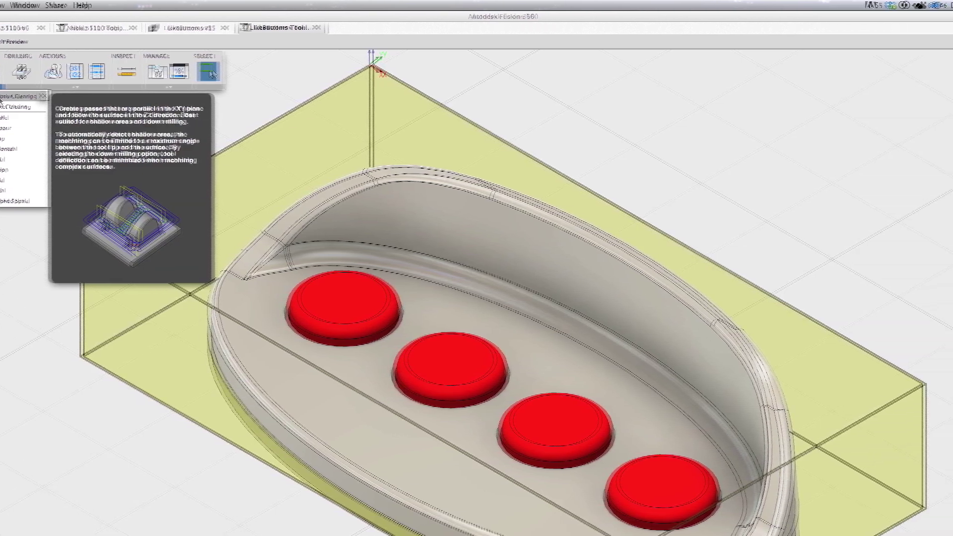
{"action": "left_click", "coordinate": [143, 96]}
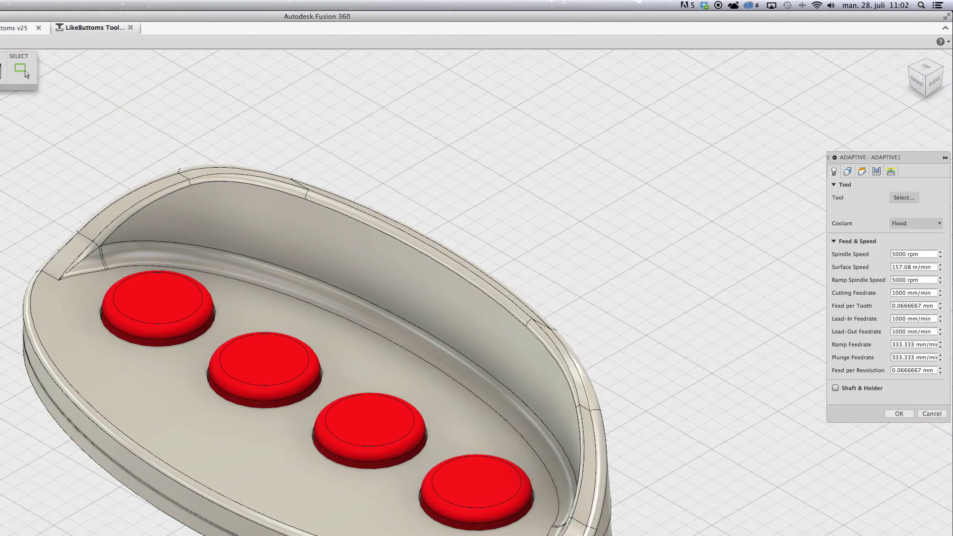
Step: Choose the 6 mm flat end mill from the tool library, filtered to flat end mills
{"action": "left_click", "coordinate": [904, 197]}
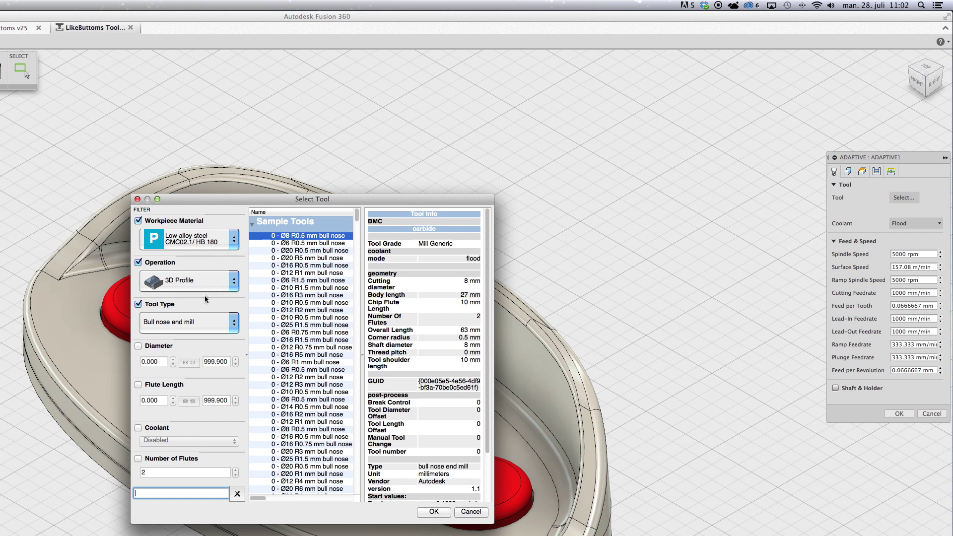
{"action": "left_click", "coordinate": [203, 323]}
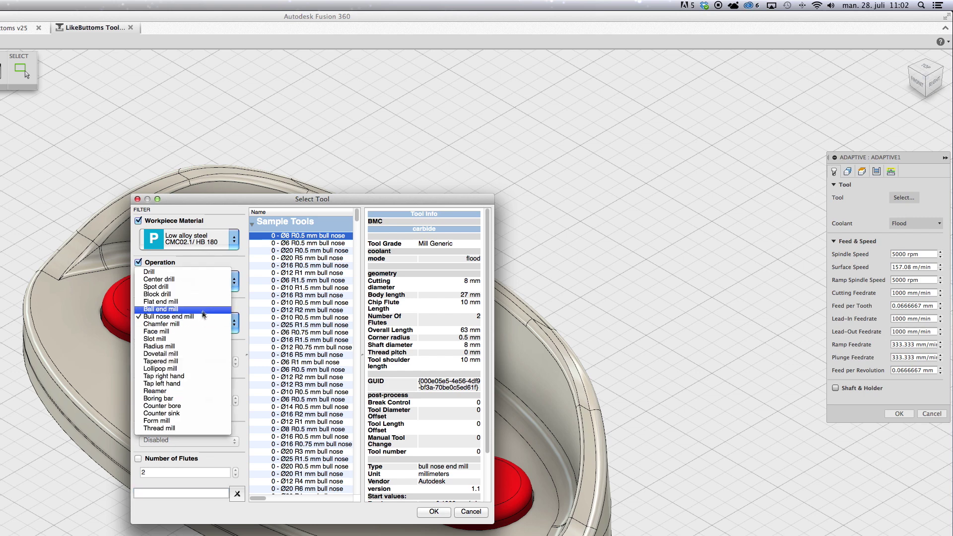
{"action": "left_click", "coordinate": [201, 302]}
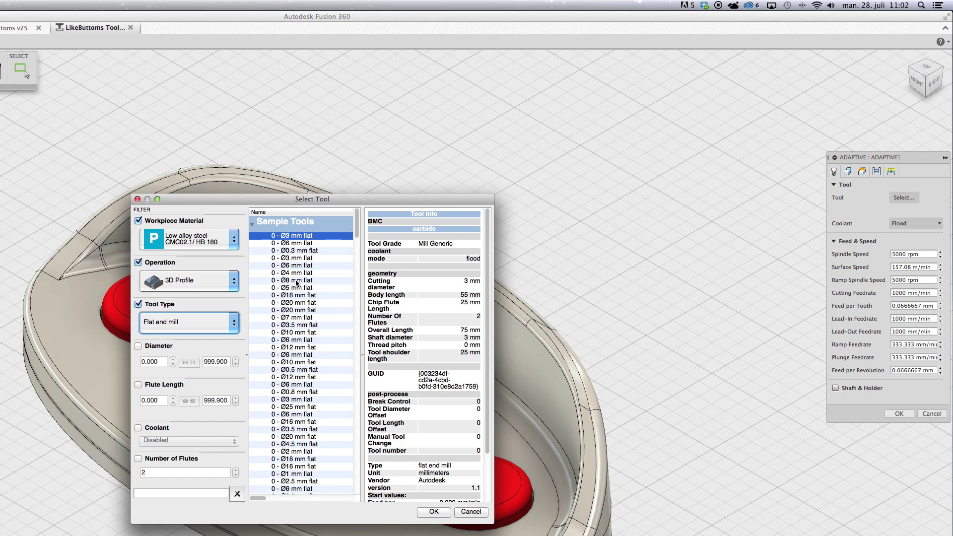
{"action": "left_click", "coordinate": [298, 266]}
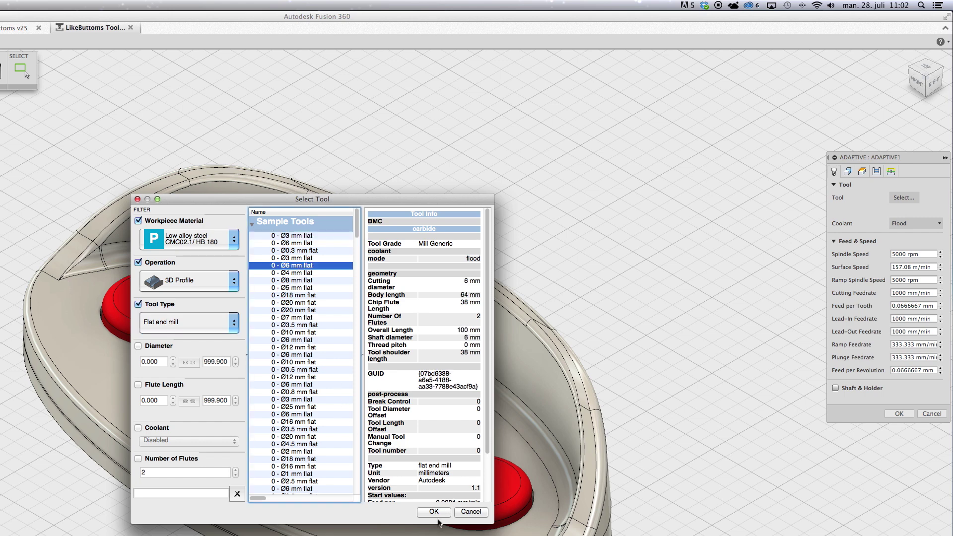
{"action": "left_click", "coordinate": [436, 514]}
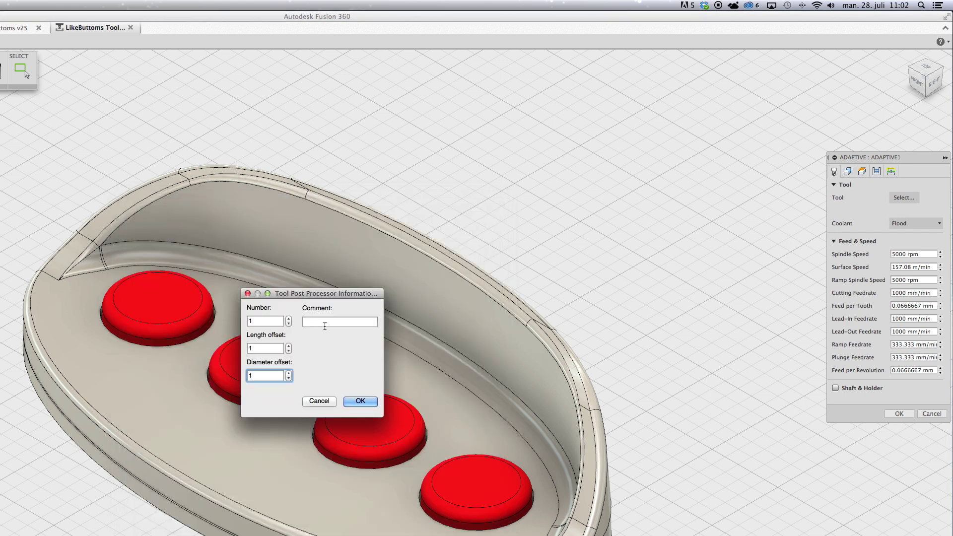
Step: Make it tool 1 with comment '6mm end mill', then review the geometry and heights settings
{"action": "left_click", "coordinate": [324, 325]}
{"action": "type", "text": "6mm end mill"}
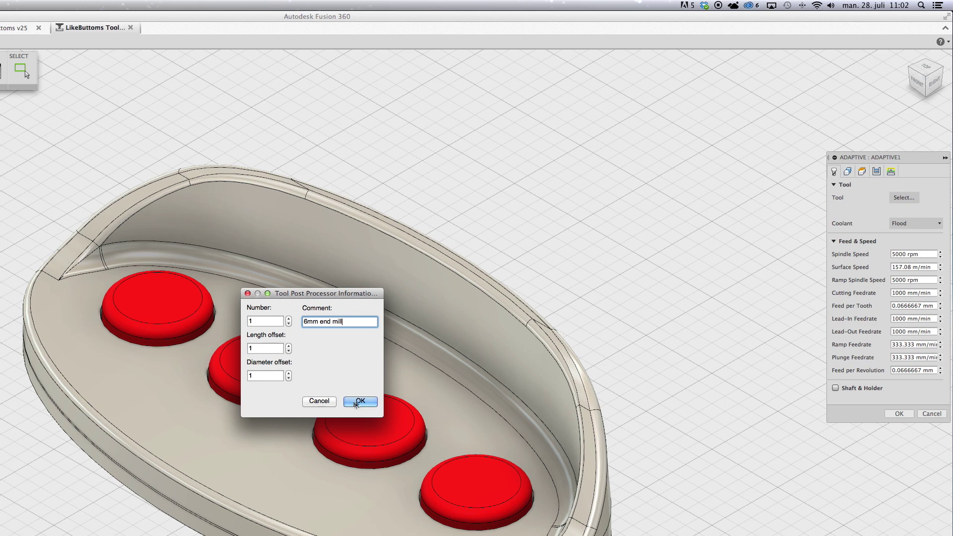
{"action": "left_click", "coordinate": [350, 404]}
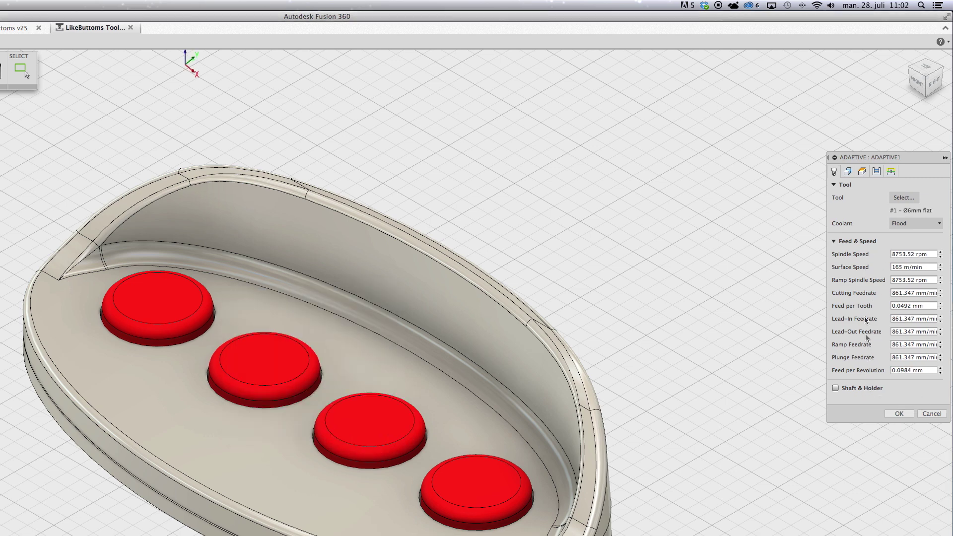
{"action": "left_click", "coordinate": [849, 172]}
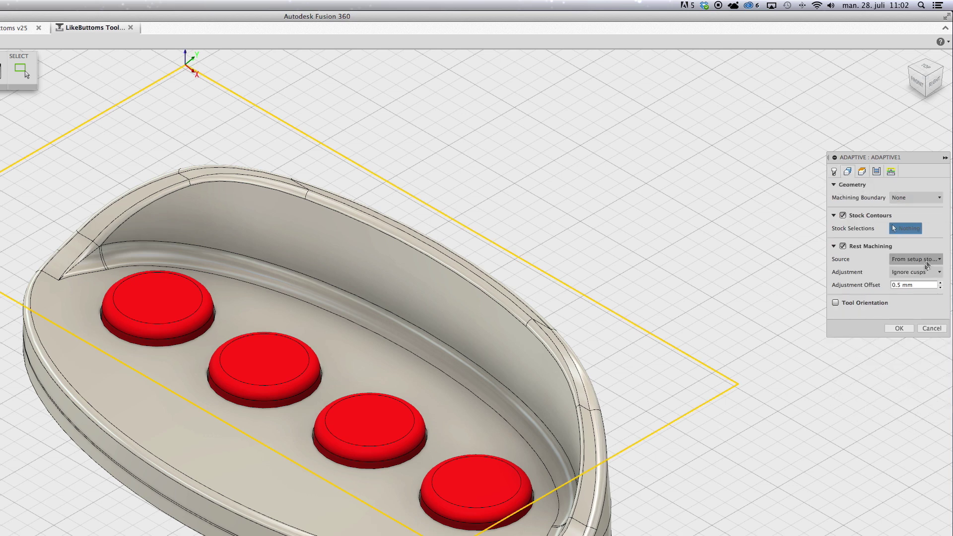
{"action": "left_click", "coordinate": [864, 173]}
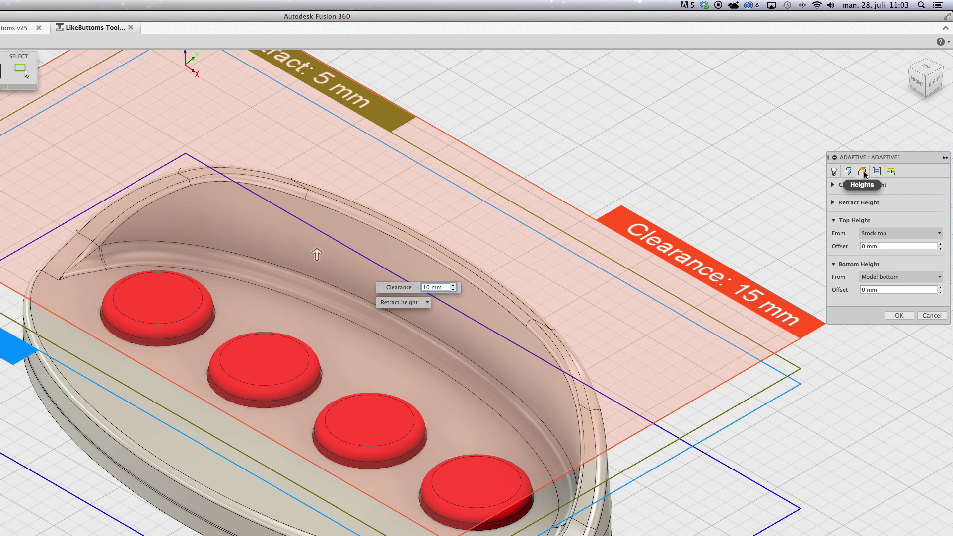
Step: Check Adaptive1's passes: 2.4 mm optimal load, 10 mm maximum stepdown, 0.5 mm stock to leave
{"action": "left_click", "coordinate": [877, 173]}
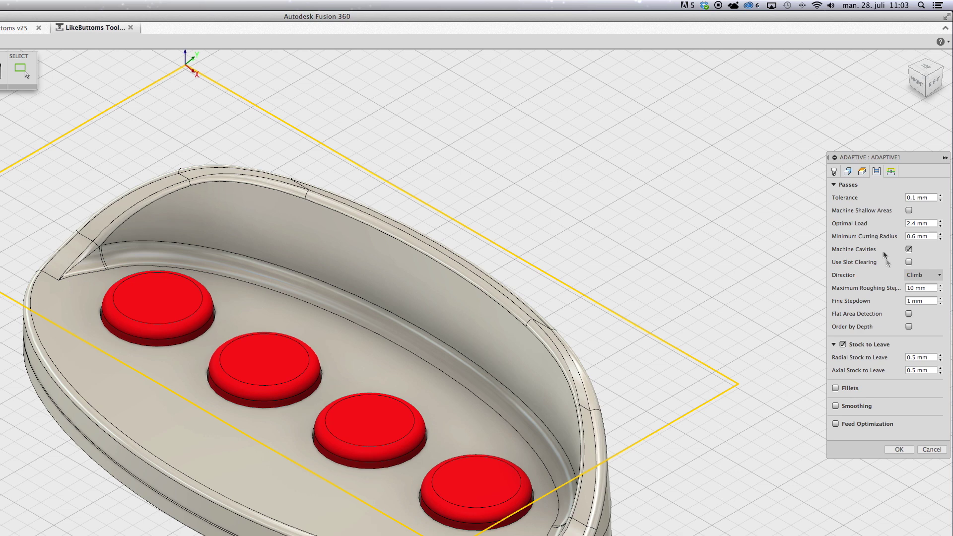
Step: Set radial stock to leave to 1 mm and review the linking settings
{"action": "double_click", "coordinate": [916, 359]}
{"action": "type", "text": "1"}
{"action": "left_click", "coordinate": [893, 171]}
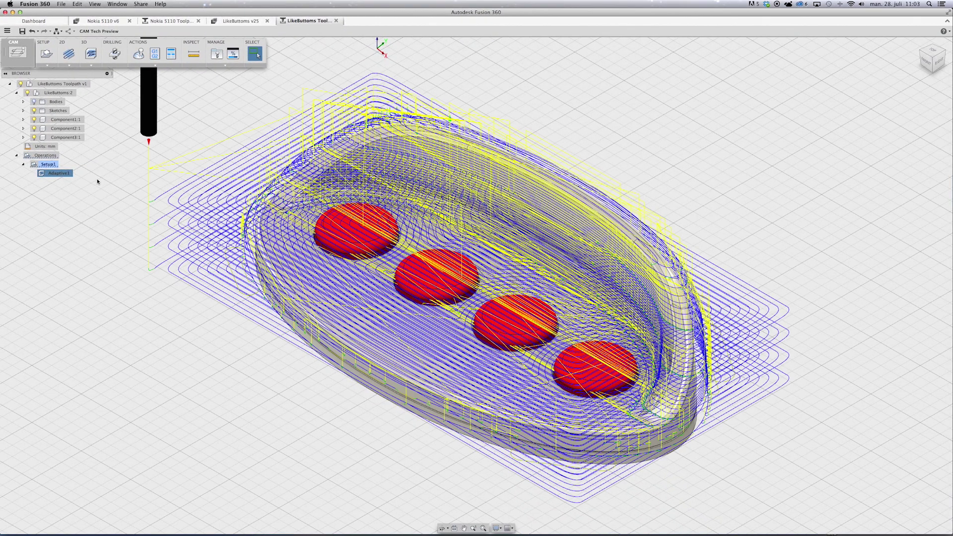
Step: Hide the red button component and clear the toolpath display
{"action": "left_click", "coordinate": [35, 120]}
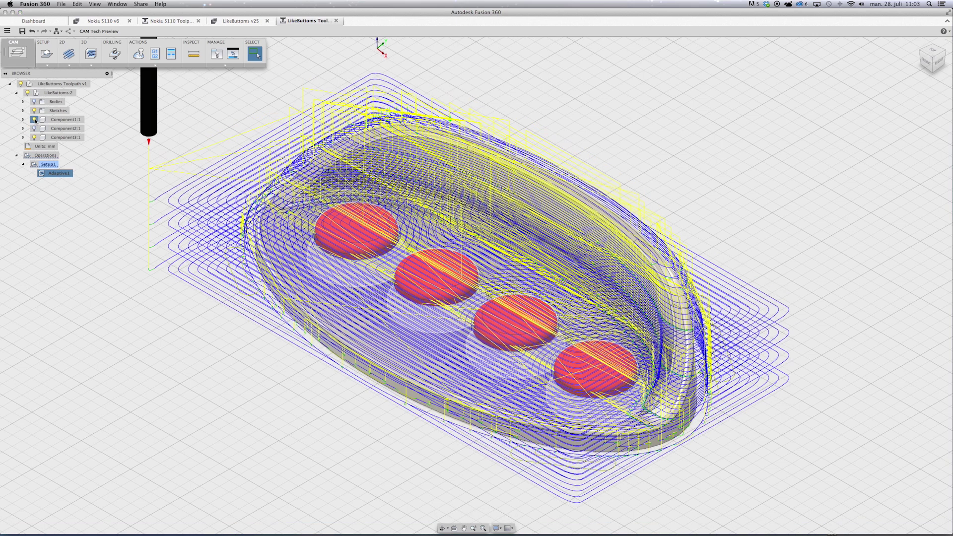
{"action": "left_click", "coordinate": [35, 120]}
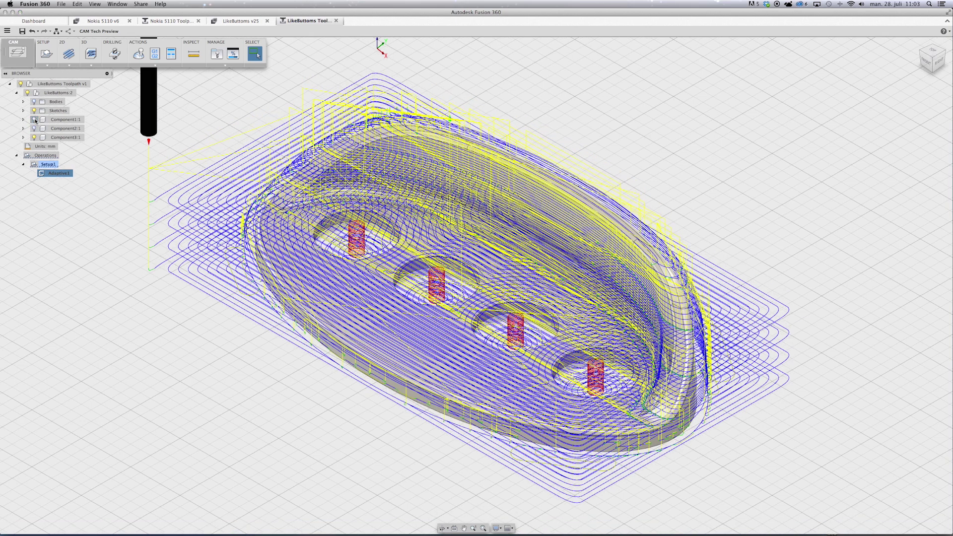
{"action": "left_click", "coordinate": [65, 183]}
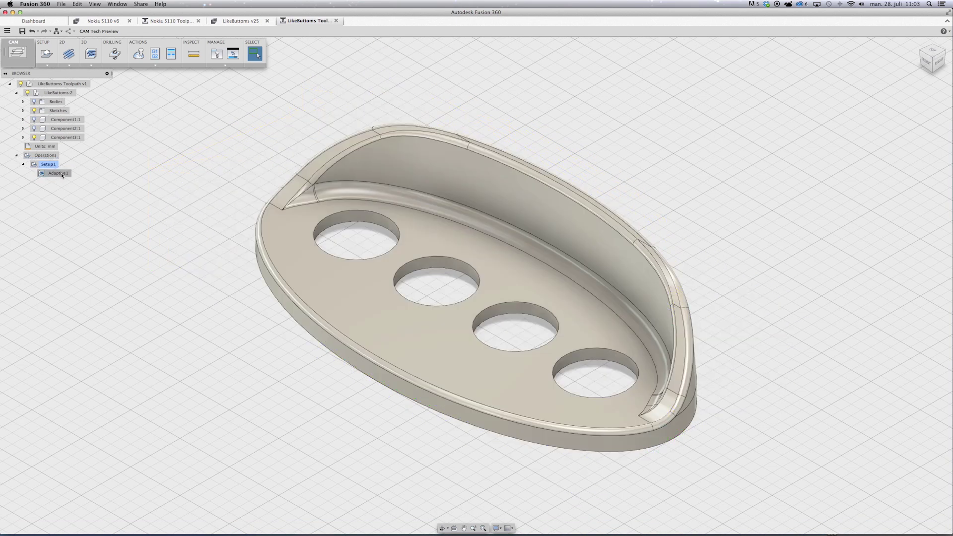
Step: Simulate Adaptive1 with stock shown at faster playback, then close the simulation
{"action": "left_click", "coordinate": [61, 173]}
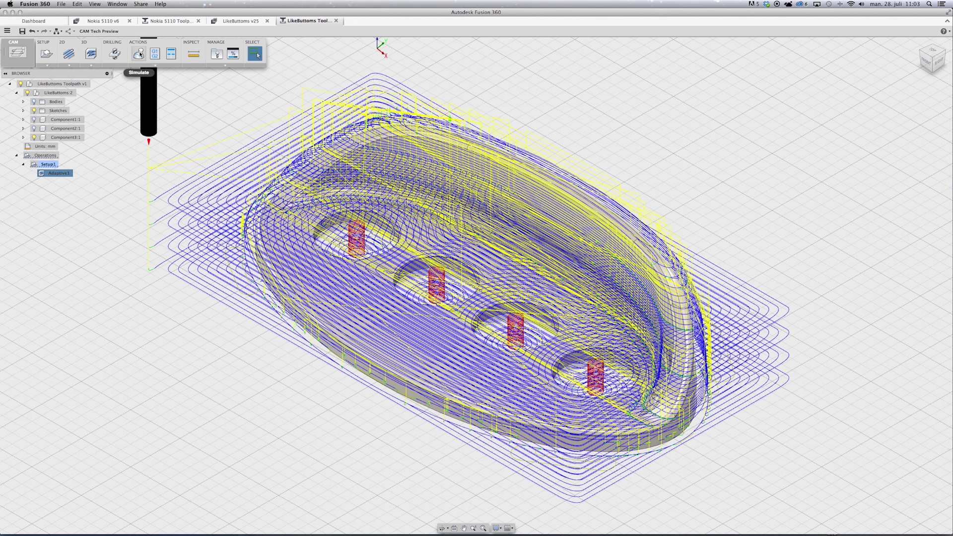
{"action": "left_click", "coordinate": [139, 54]}
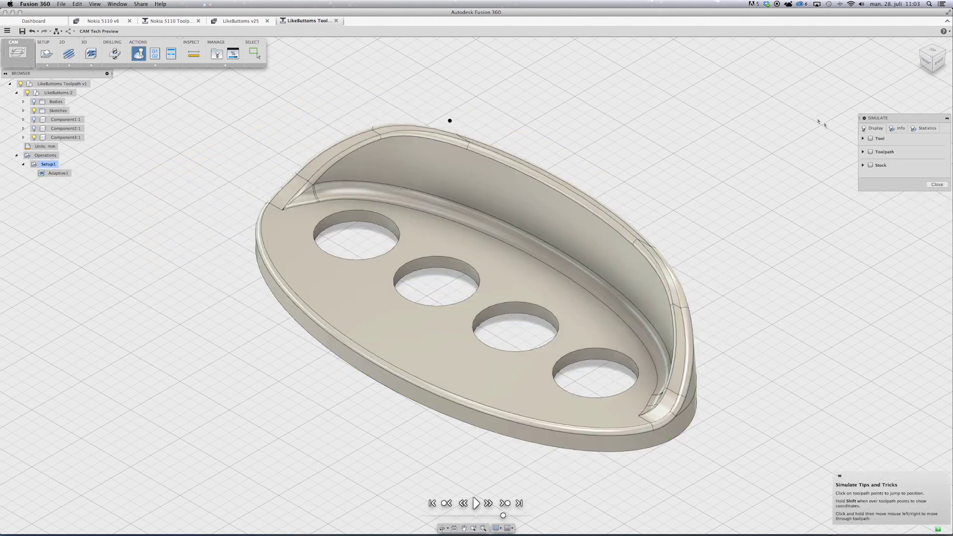
{"action": "left_click", "coordinate": [871, 165]}
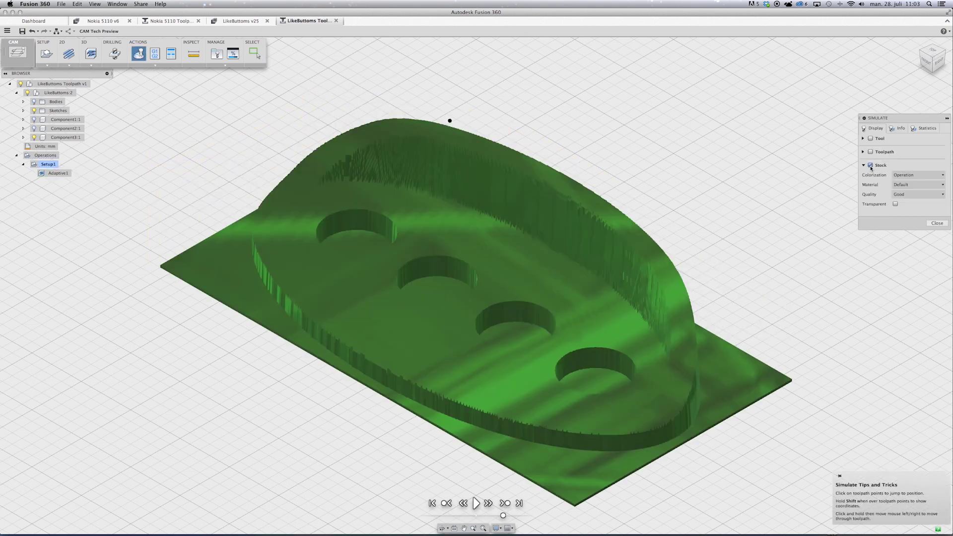
{"action": "left_click", "coordinate": [478, 505]}
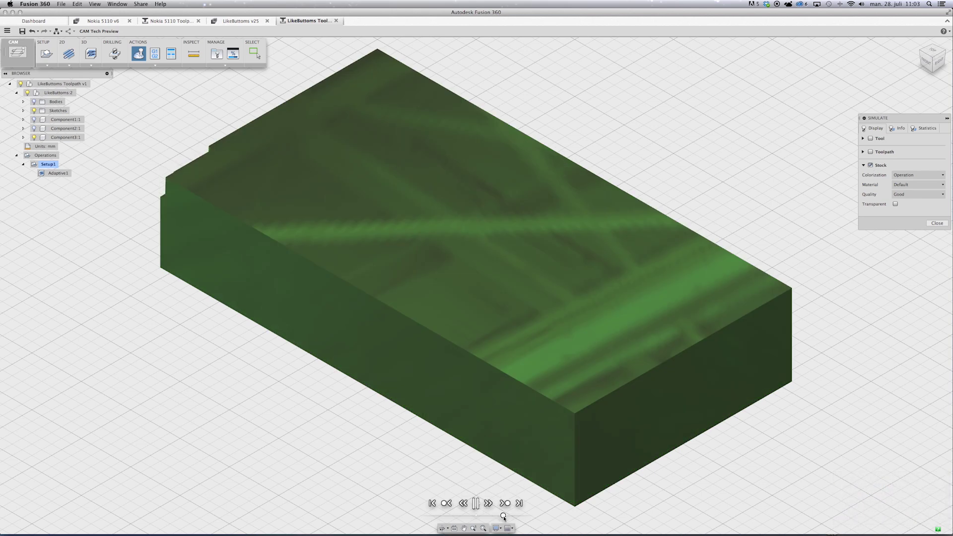
{"action": "left_click_drag", "start_coordinate": [504, 517], "coordinate": [526, 517]}
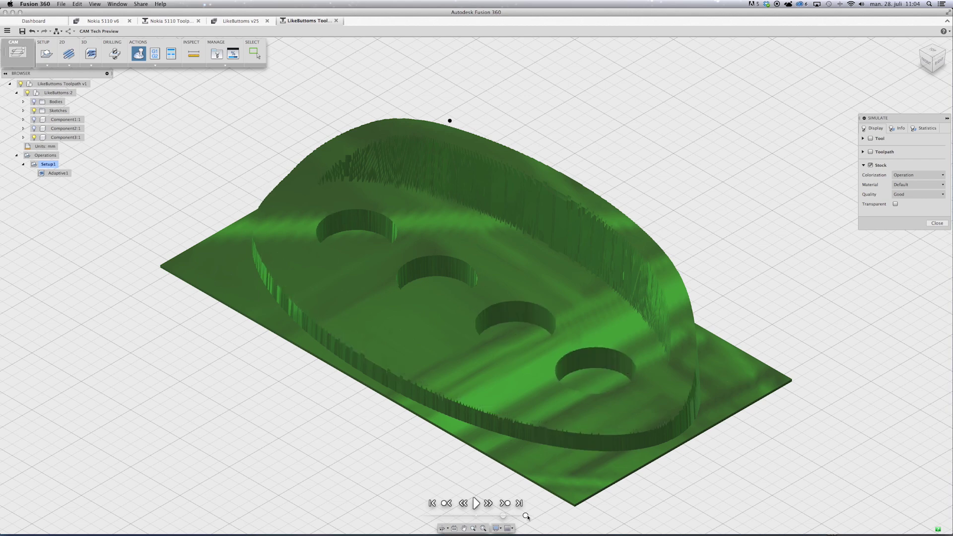
{"action": "left_click", "coordinate": [940, 223]}
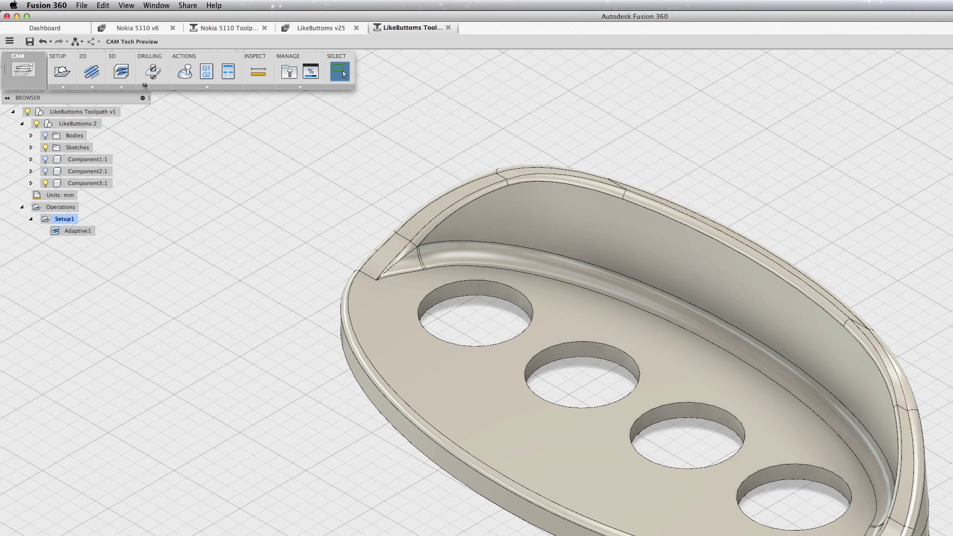
Step: Choose Parallel from the 3D machining strategies to create Parallel1
{"action": "left_click", "coordinate": [122, 87]}
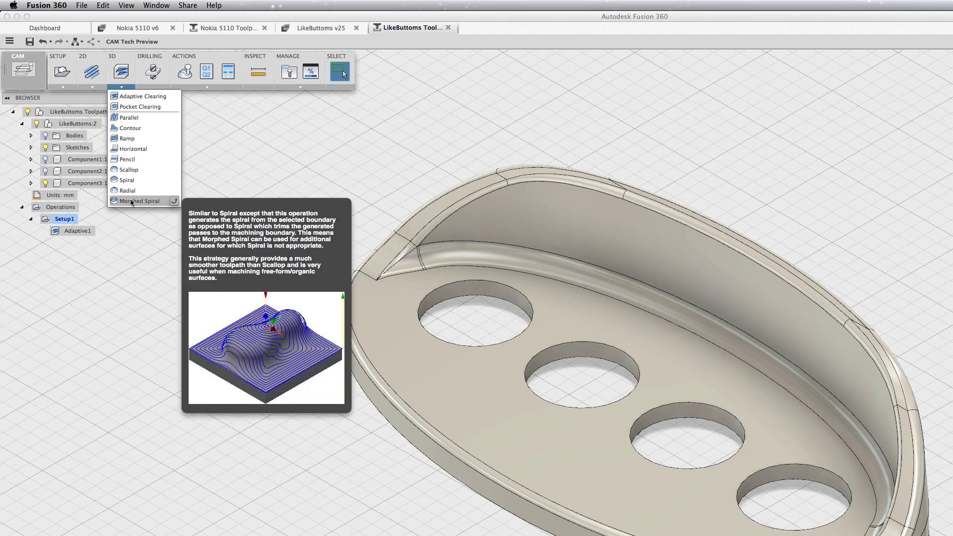
{"action": "left_click", "coordinate": [132, 119]}
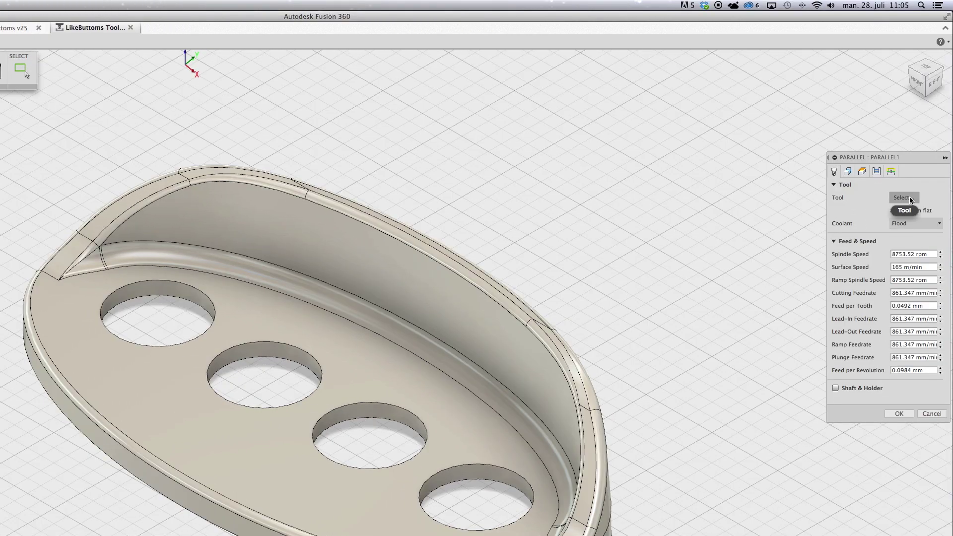
Step: Select the 6 mm ball end mill as tool 2 with comment '6mm ball'
{"action": "left_click", "coordinate": [911, 200]}
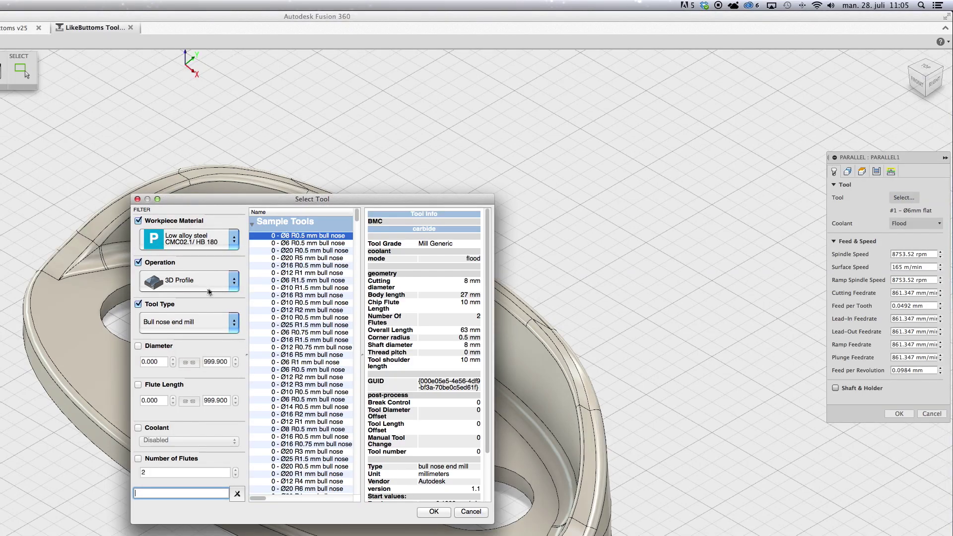
{"action": "left_click", "coordinate": [191, 322]}
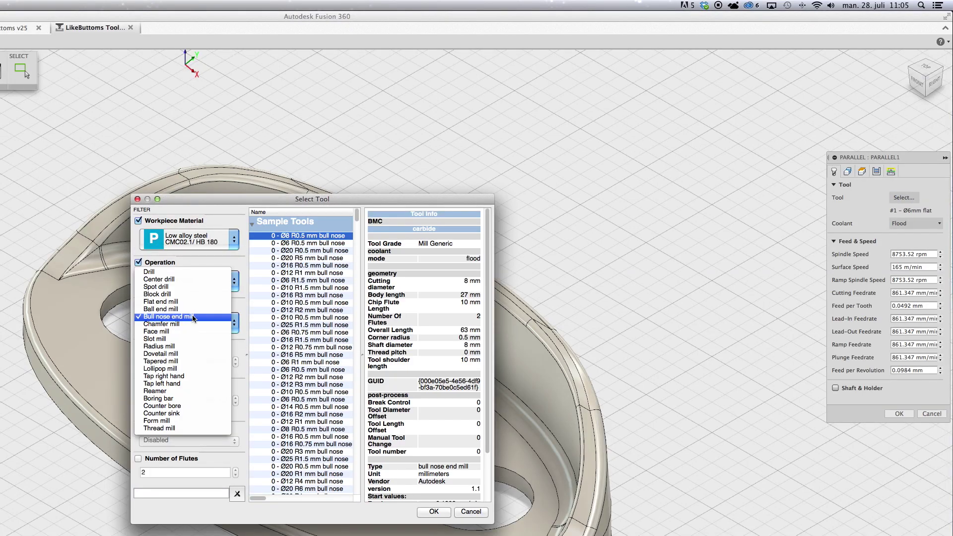
{"action": "left_click", "coordinate": [192, 309]}
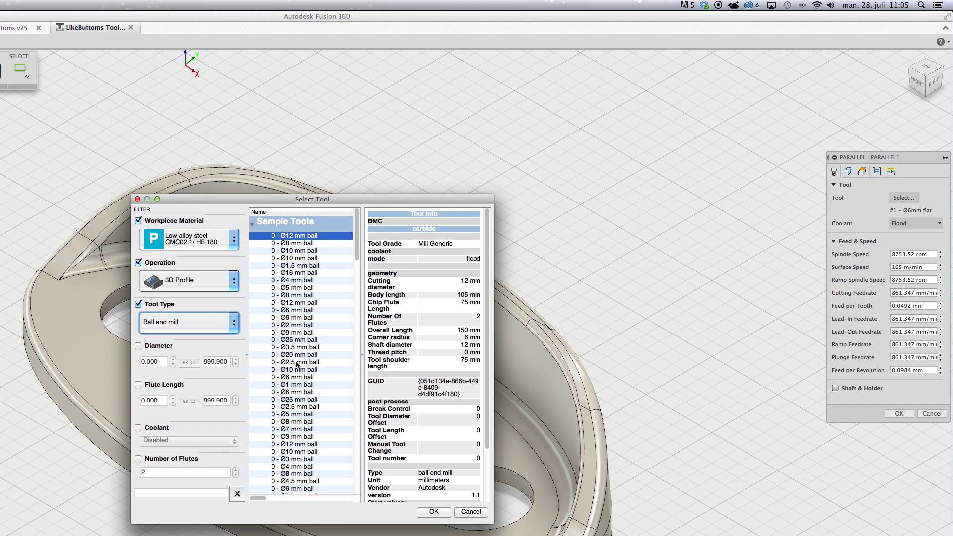
{"action": "left_click", "coordinate": [297, 378]}
{"action": "left_click", "coordinate": [433, 512]}
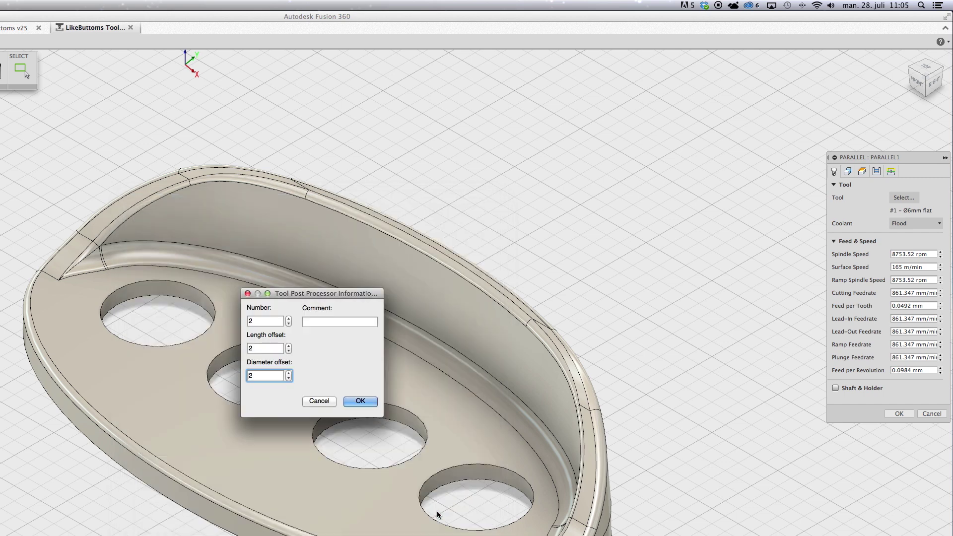
{"action": "left_click", "coordinate": [318, 322]}
{"action": "type", "text": "6mm ball"}
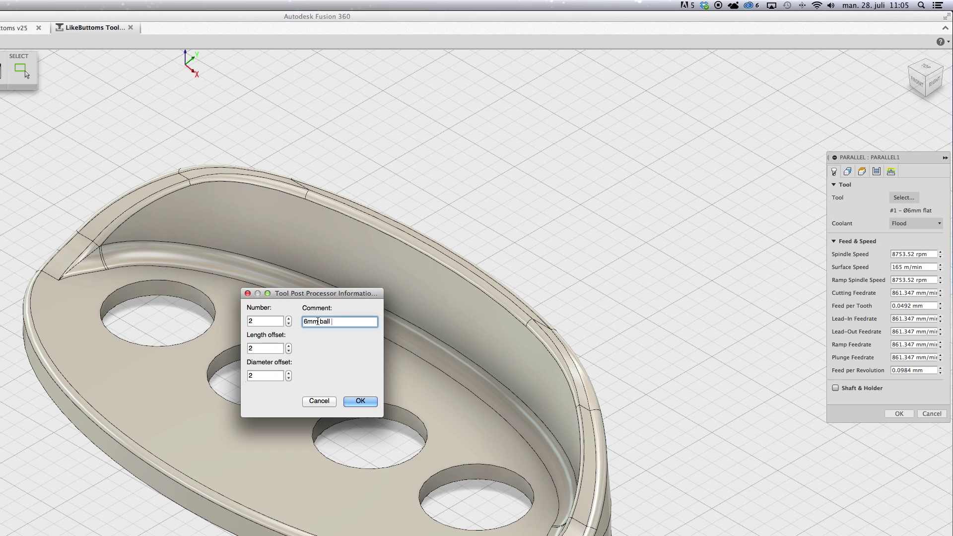
{"action": "left_click", "coordinate": [369, 403]}
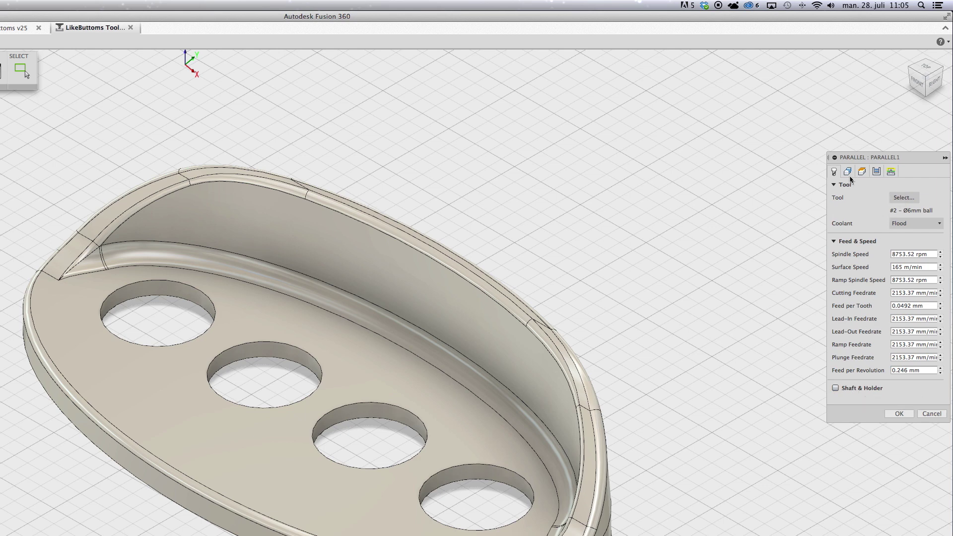
Step: Review geometry, heights and passes, then generate the 3 mm stepover parallel toolpath
{"action": "left_click", "coordinate": [848, 172]}
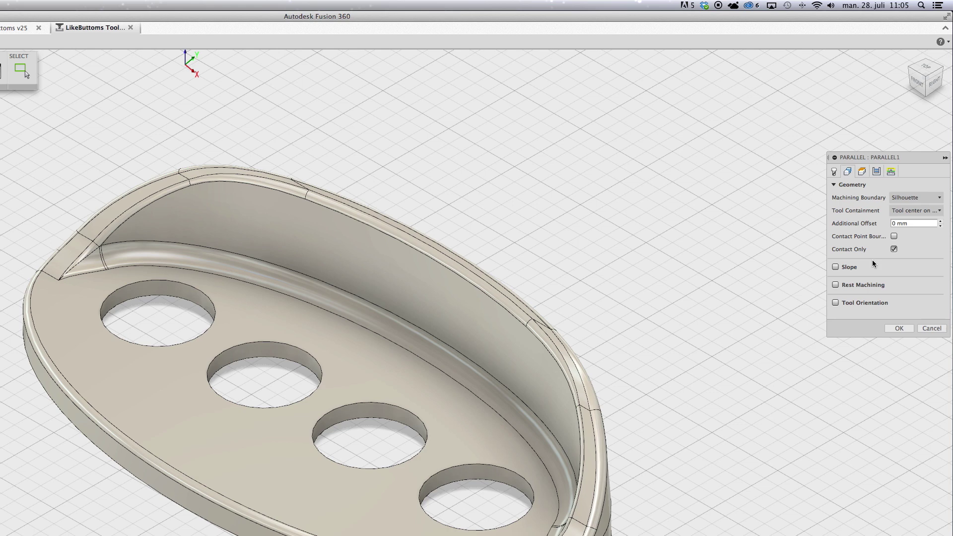
{"action": "left_click", "coordinate": [863, 172]}
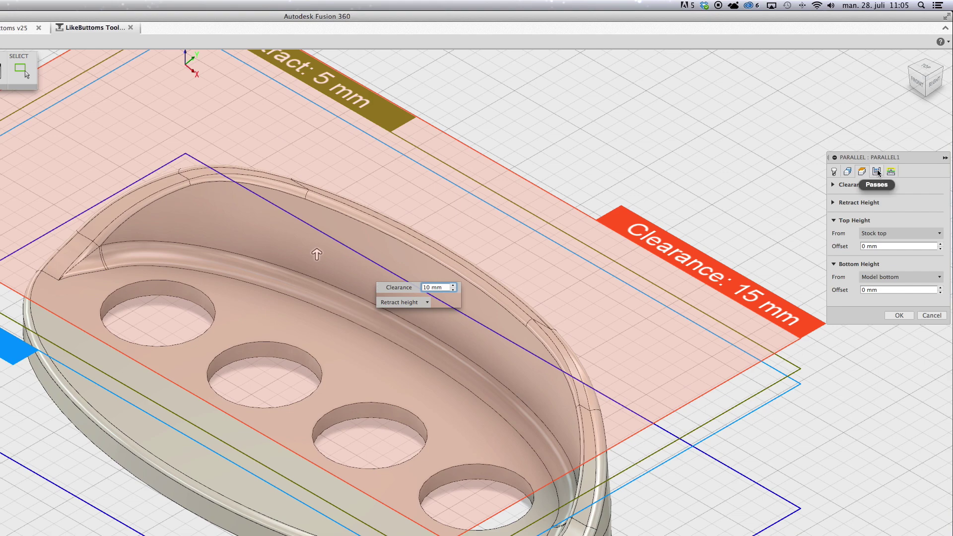
{"action": "left_click", "coordinate": [877, 172]}
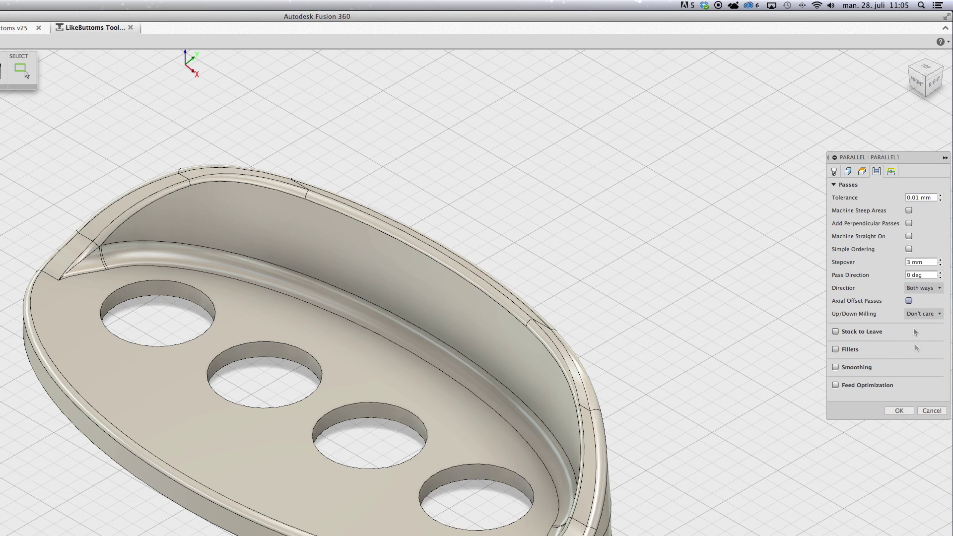
{"action": "left_click", "coordinate": [900, 411]}
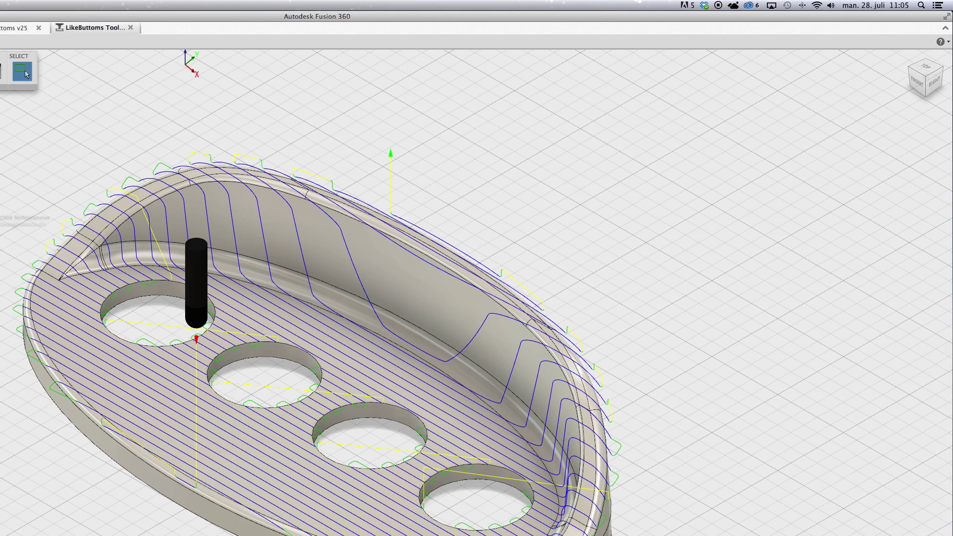
Step: Simulate the Setup1 toolpaths with the stock shown, close the simulation, and select Parallel1
{"action": "key", "text": "alt+s"}
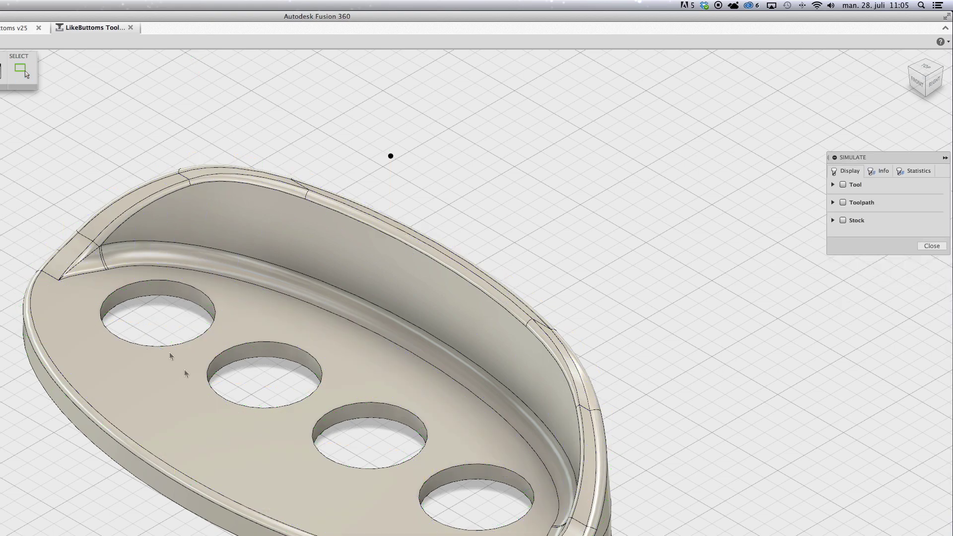
{"action": "left_click", "coordinate": [843, 220]}
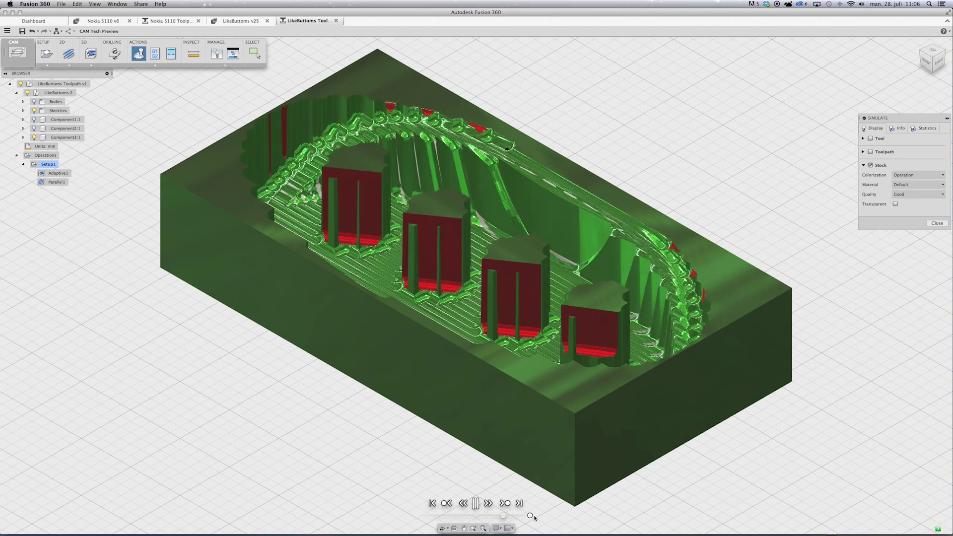
{"action": "left_click", "coordinate": [937, 223]}
{"action": "left_click", "coordinate": [51, 183]}
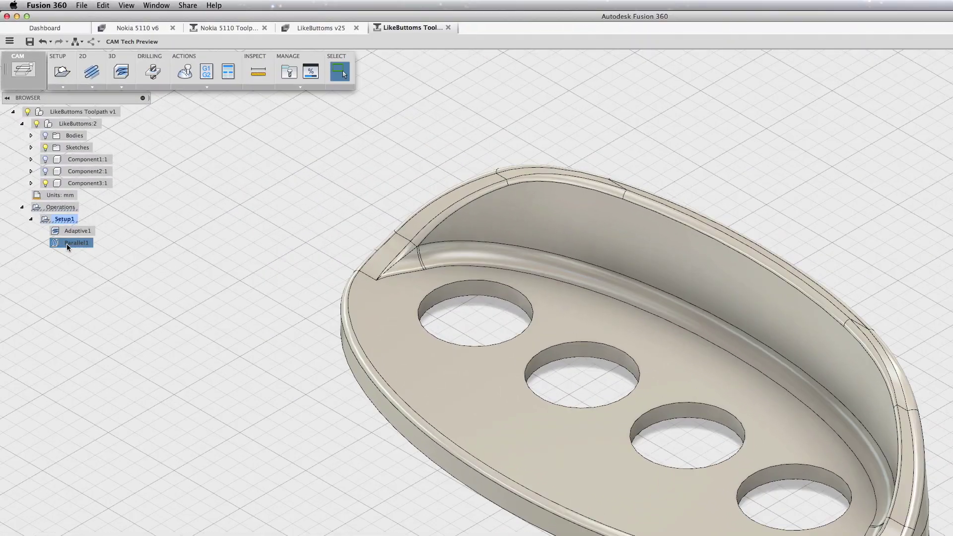
Step: Edit Parallel1 and change its stepover to 0.5 mm, regenerating the finishing toolpath
{"action": "right_click", "coordinate": [68, 247]}
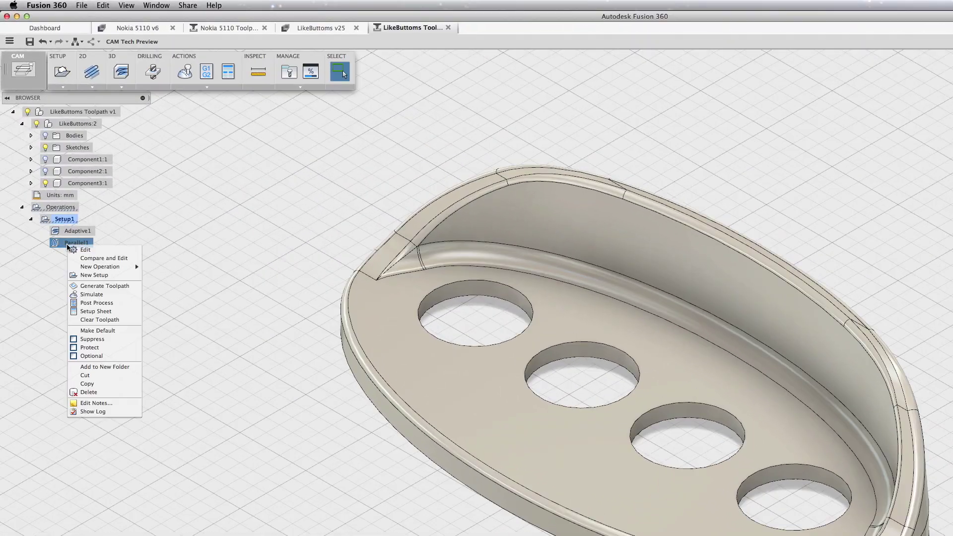
{"action": "left_click", "coordinate": [79, 252]}
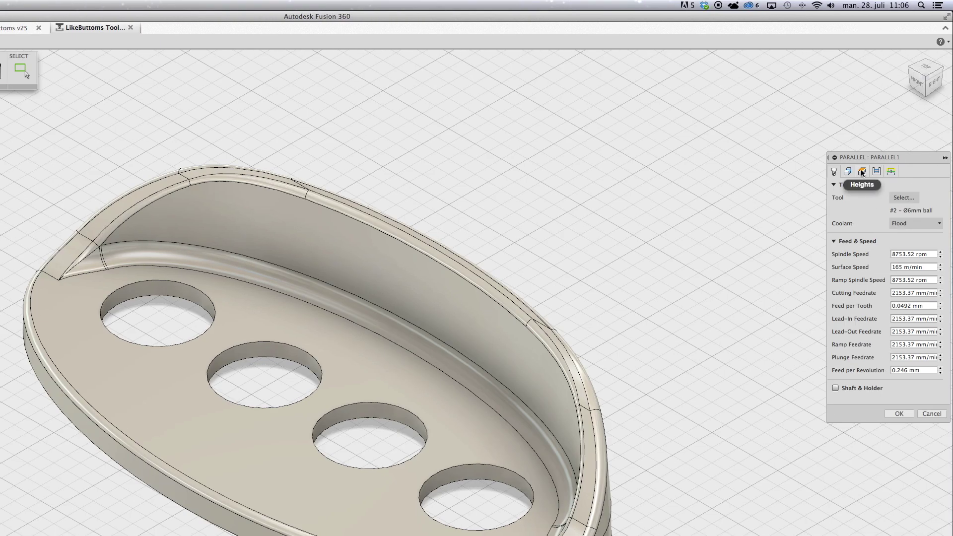
{"action": "left_click", "coordinate": [877, 172]}
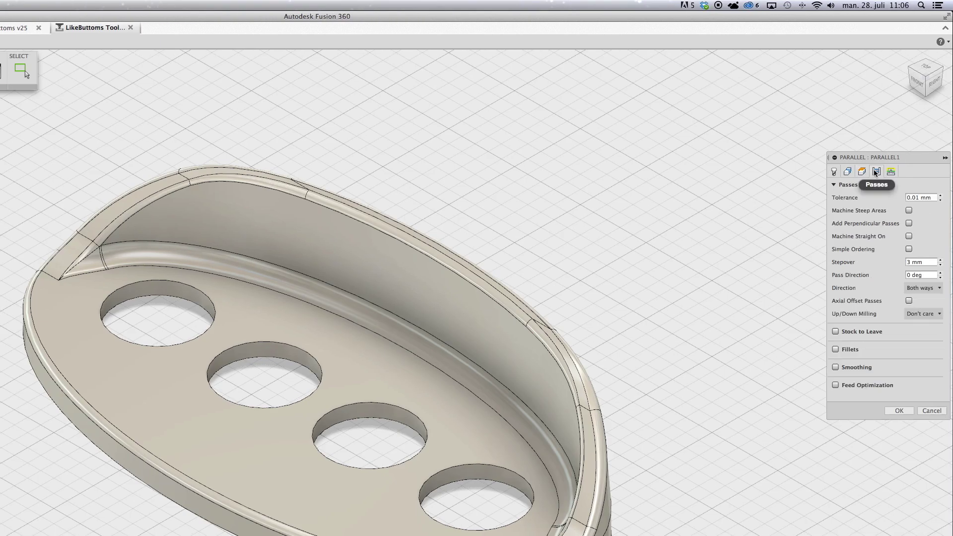
{"action": "left_click", "coordinate": [904, 262]}
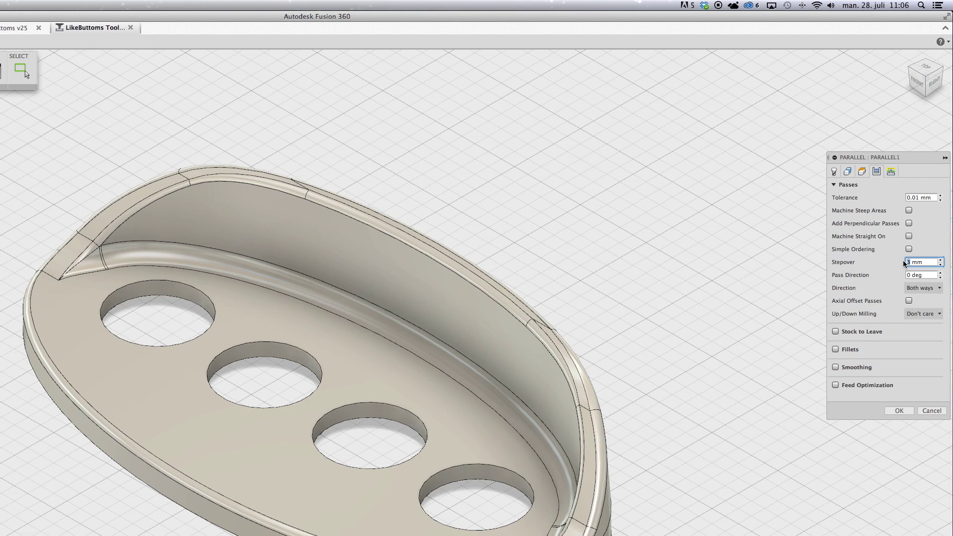
{"action": "type", "text": "0.5"}
{"action": "key", "text": "Return"}
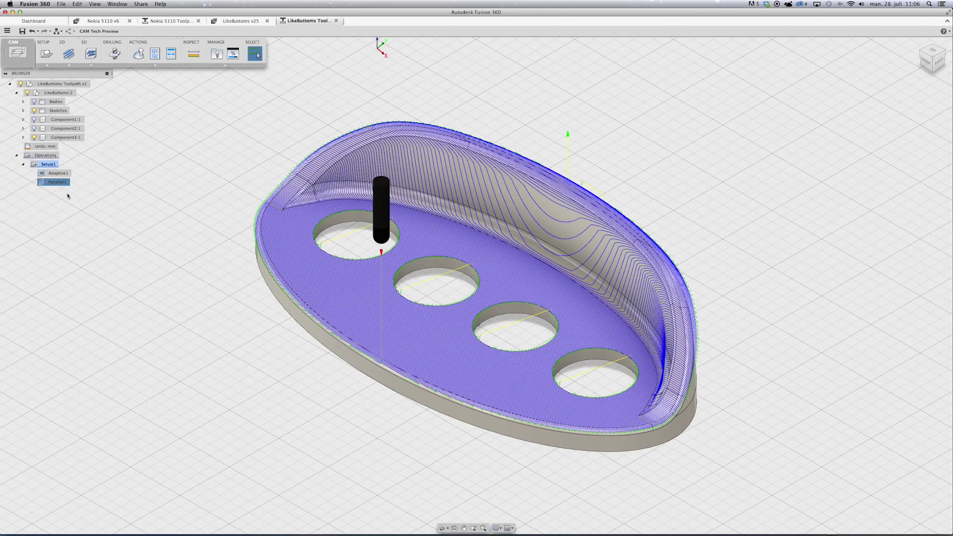
Step: Simulate the refined Parallel1 toolpath with the stock visible, then close the simulation
{"action": "left_click", "coordinate": [139, 53]}
{"action": "left_click", "coordinate": [478, 504]}
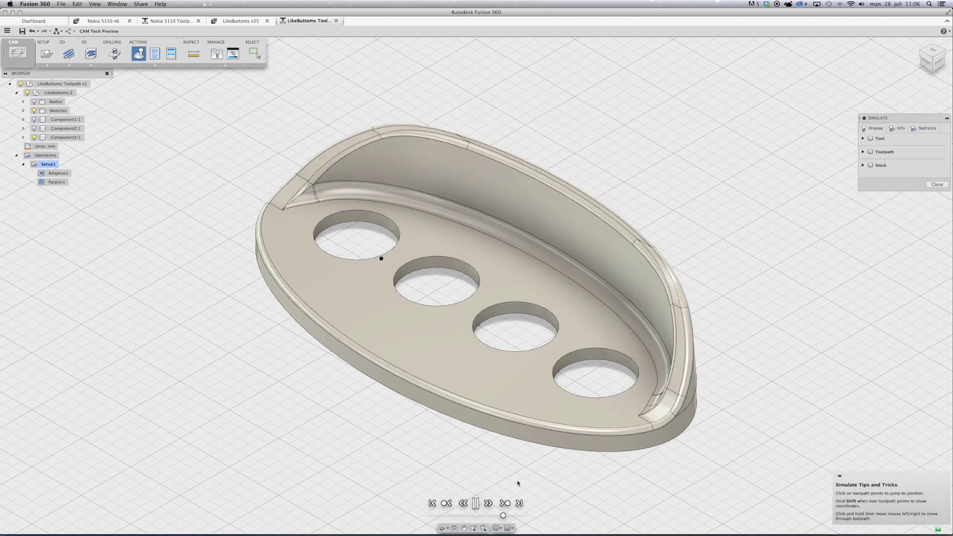
{"action": "left_click", "coordinate": [871, 165]}
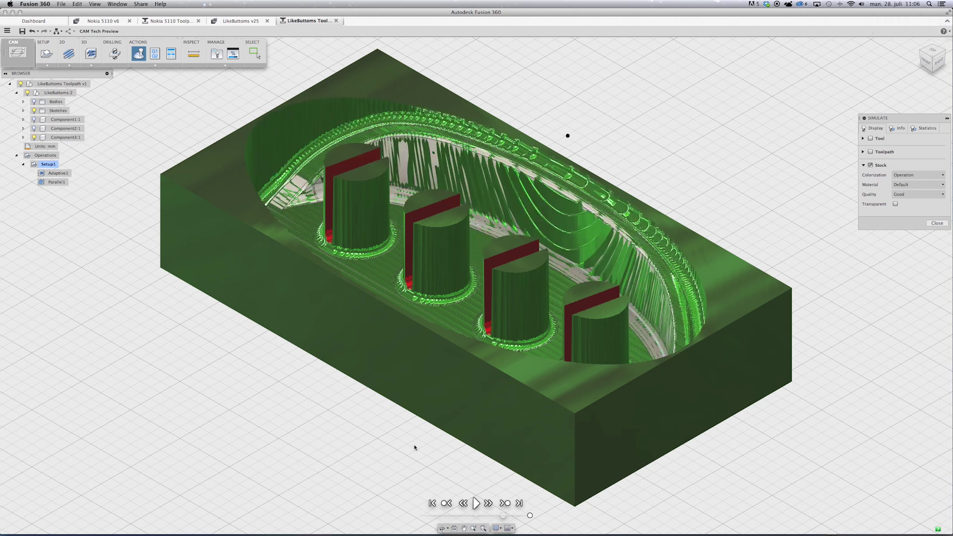
{"action": "left_click", "coordinate": [937, 224]}
Step: Simulate the whole Operations group on the stock at faster playback speed, then close it
{"action": "left_click", "coordinate": [44, 155]}
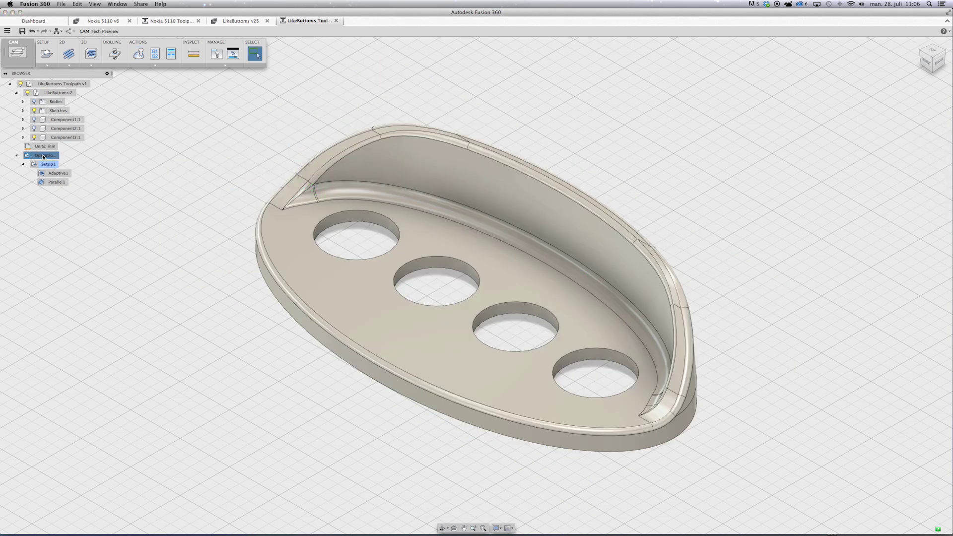
{"action": "left_click", "coordinate": [139, 53]}
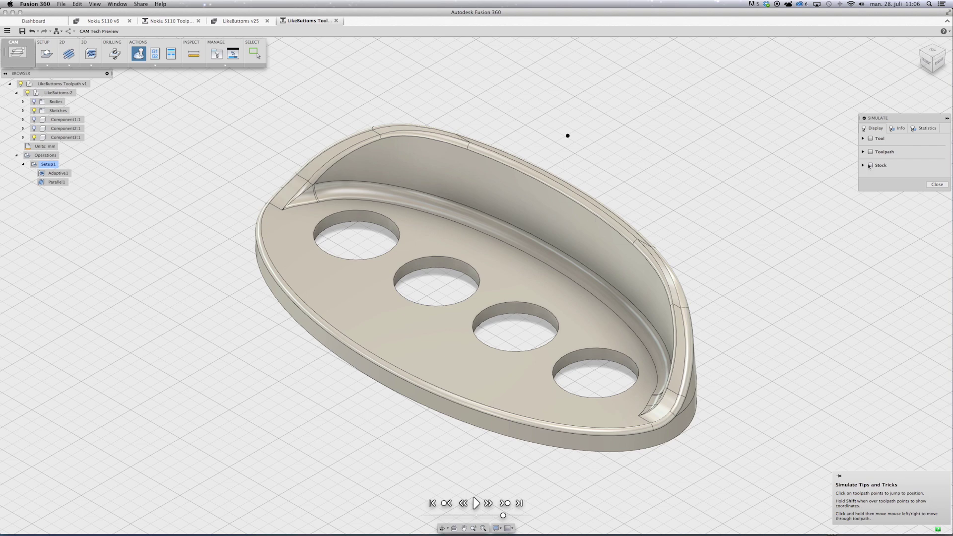
{"action": "left_click", "coordinate": [870, 165]}
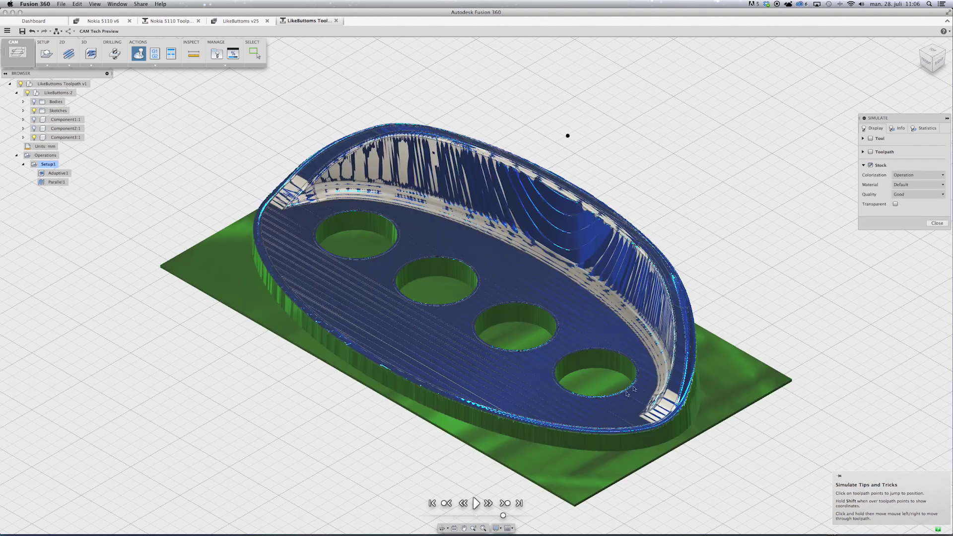
{"action": "left_click", "coordinate": [475, 504]}
{"action": "left_click_drag", "start_coordinate": [503, 515], "coordinate": [531, 516]}
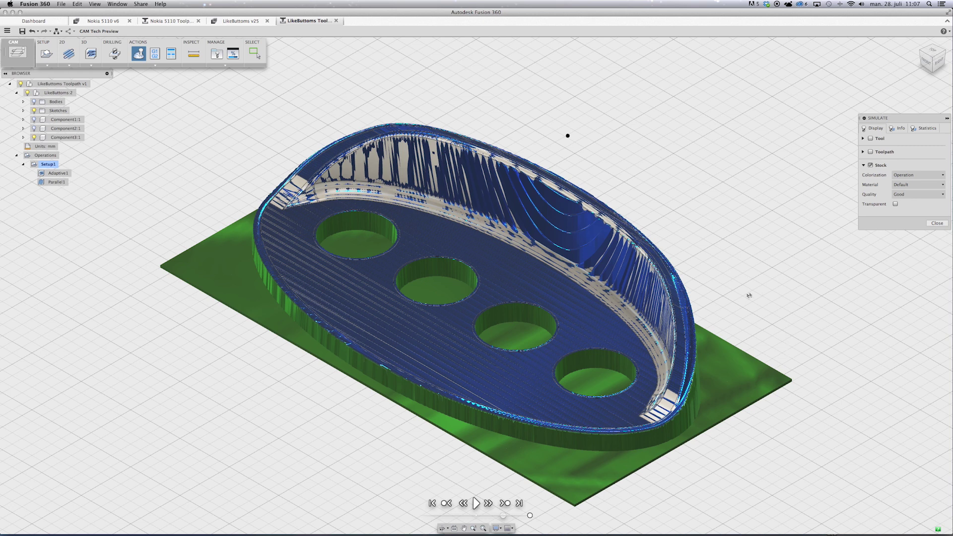
{"action": "left_click", "coordinate": [937, 224]}
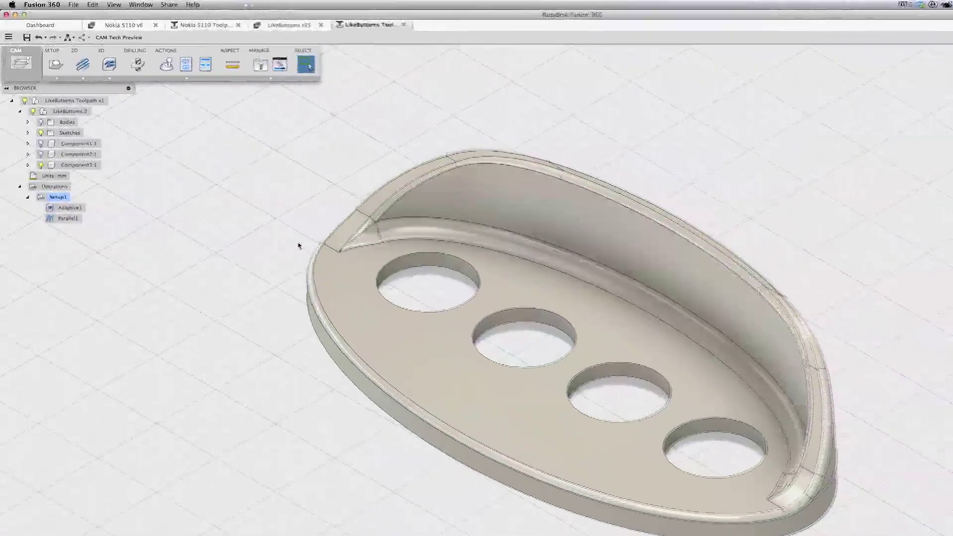
Step: Post-process the operations with the mach3mill.cps post and Millimeters output units
{"action": "left_click", "coordinate": [200, 70]}
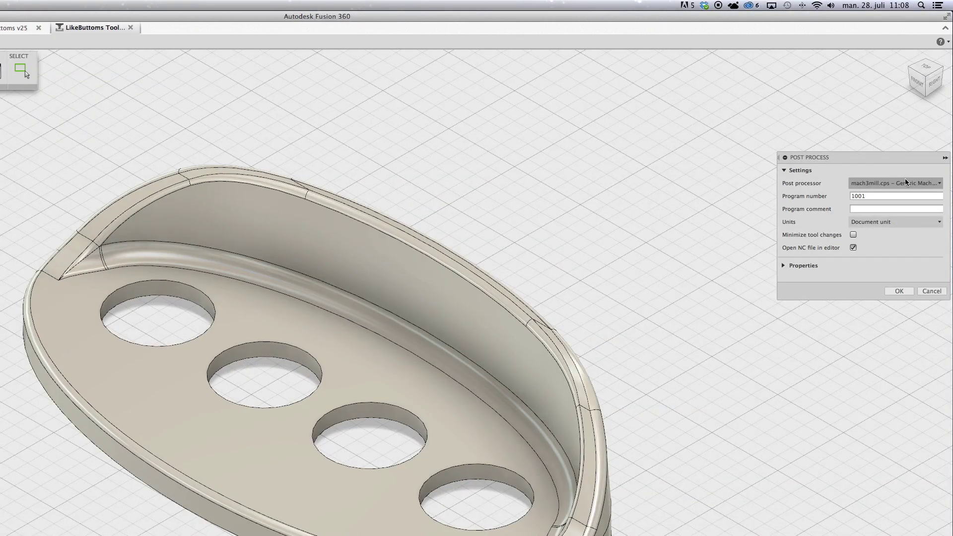
{"action": "left_click", "coordinate": [949, 183]}
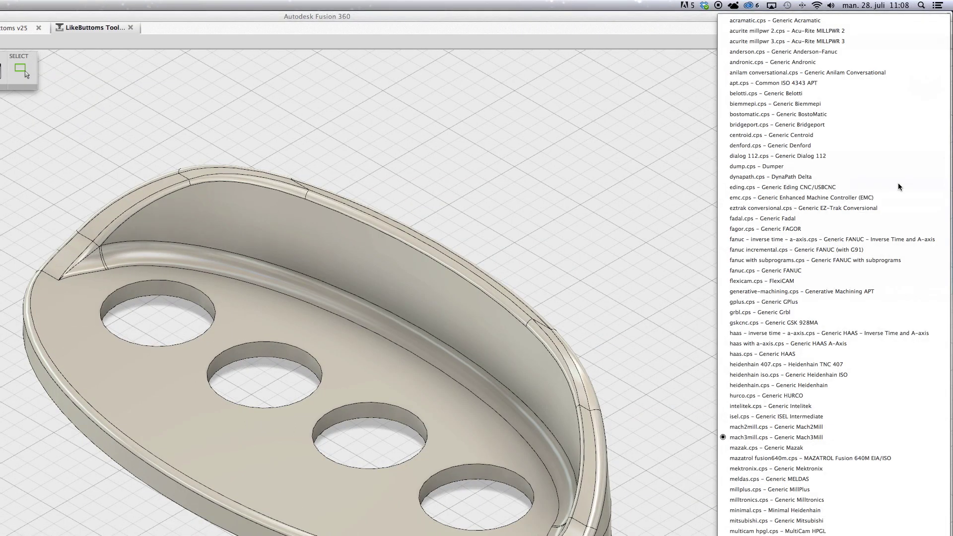
{"action": "left_click", "coordinate": [788, 439]}
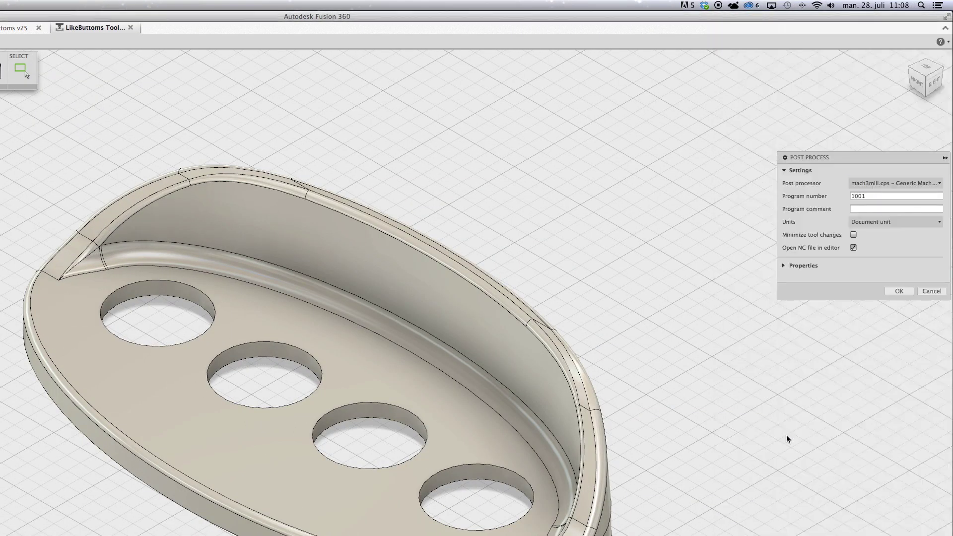
{"action": "left_click", "coordinate": [892, 224]}
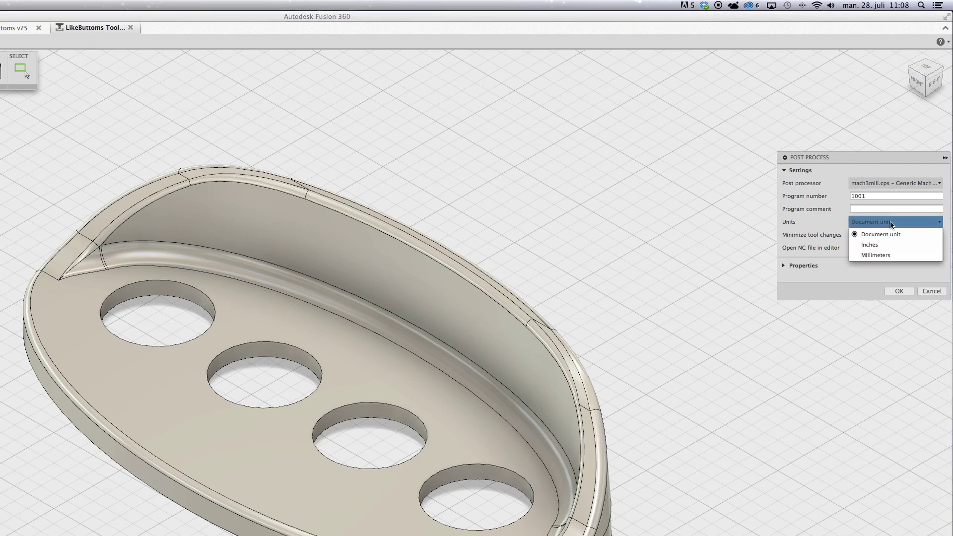
{"action": "left_click", "coordinate": [884, 255]}
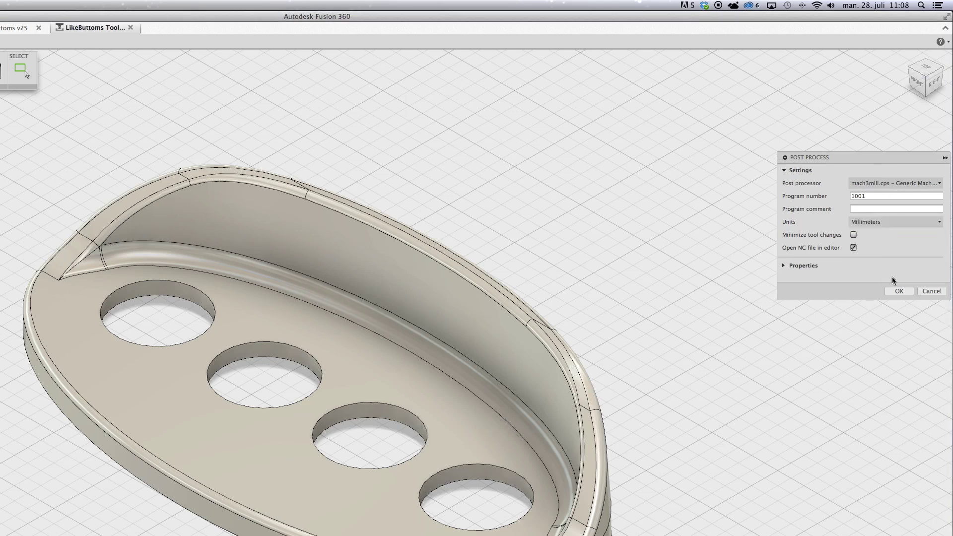
{"action": "left_click", "coordinate": [899, 291]}
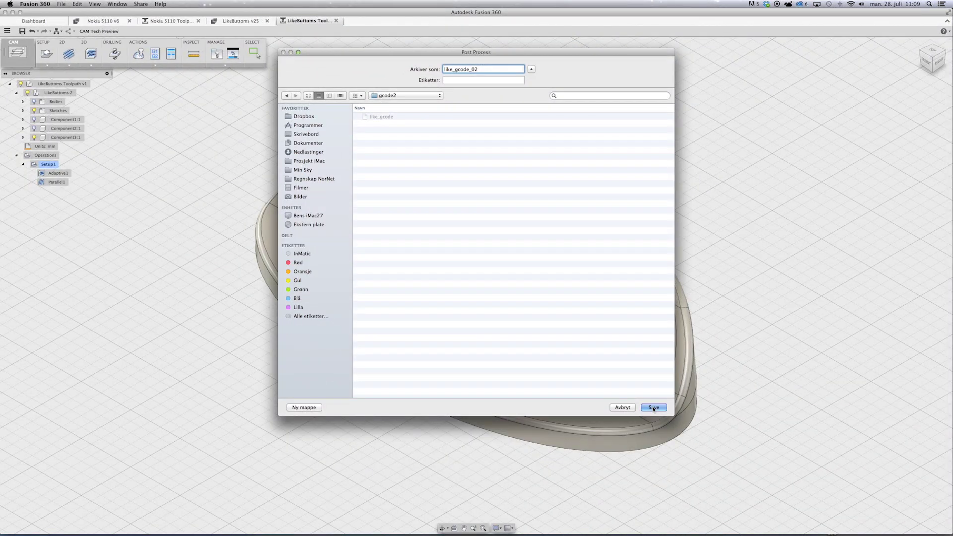
Step: Save the NC file to the gcode2 folder and scroll through the G-code in the NC Editor
{"action": "left_click", "coordinate": [652, 405]}
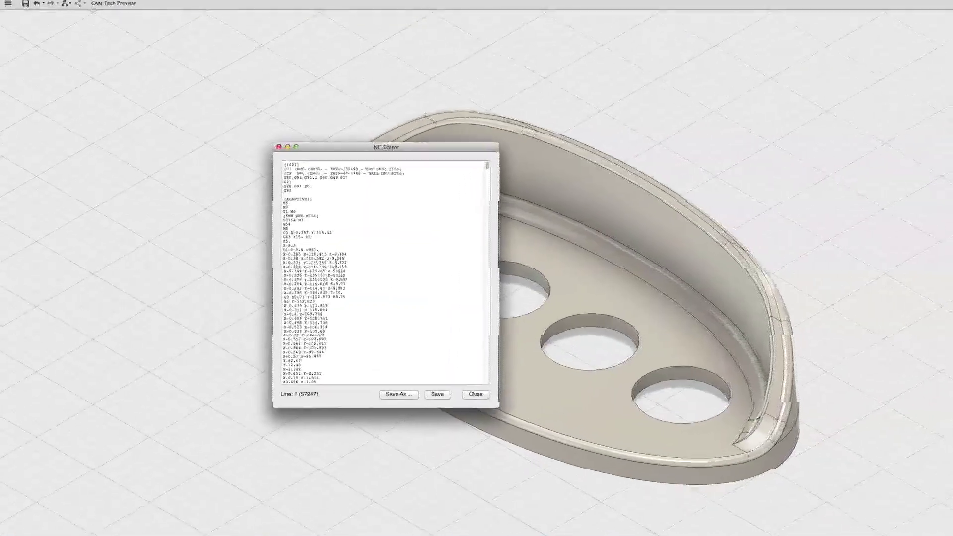
{"action": "scroll", "coordinate": [335, 238], "scroll_direction": "down", "scroll_amount": 10}
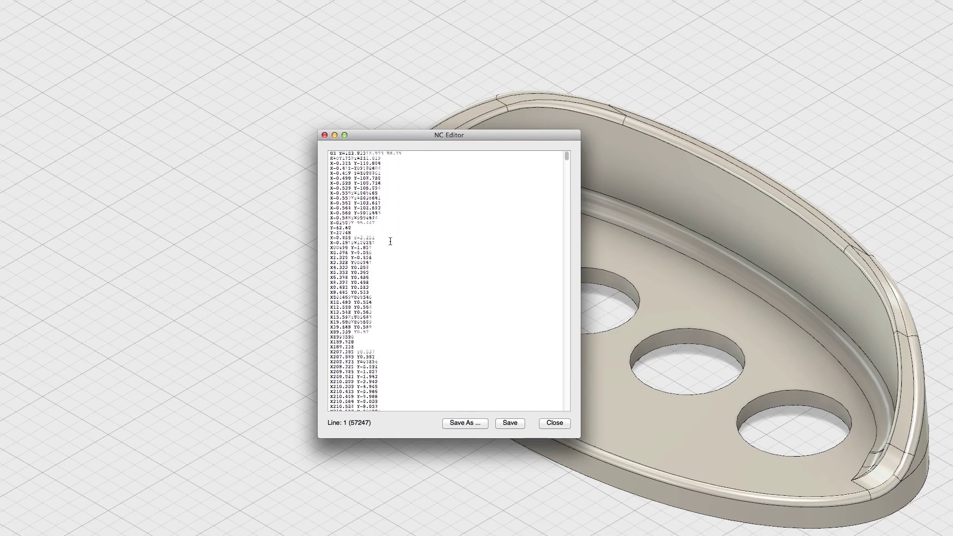
{"action": "scroll", "coordinate": [390, 241], "scroll_direction": "down", "scroll_amount": 15}
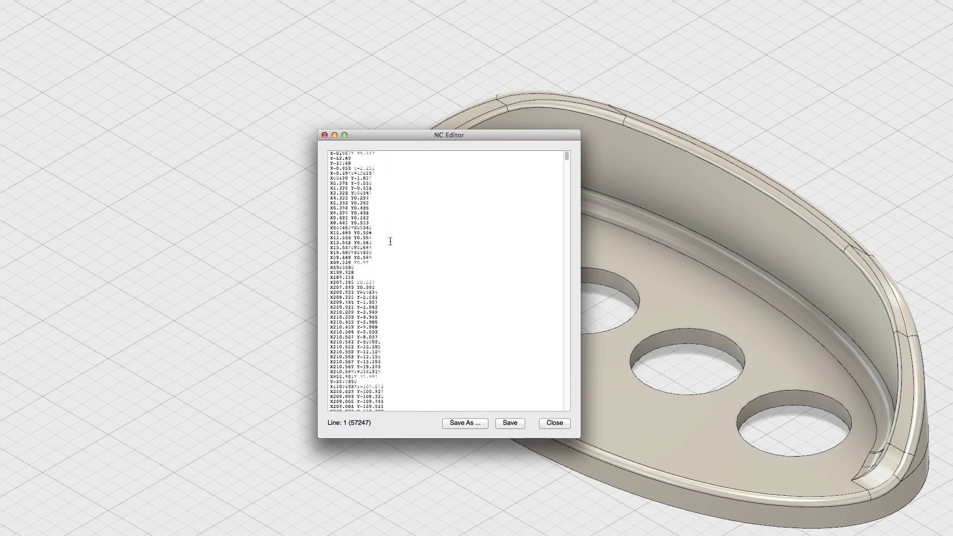
{"action": "scroll", "coordinate": [390, 241], "scroll_direction": "down", "scroll_amount": 10}
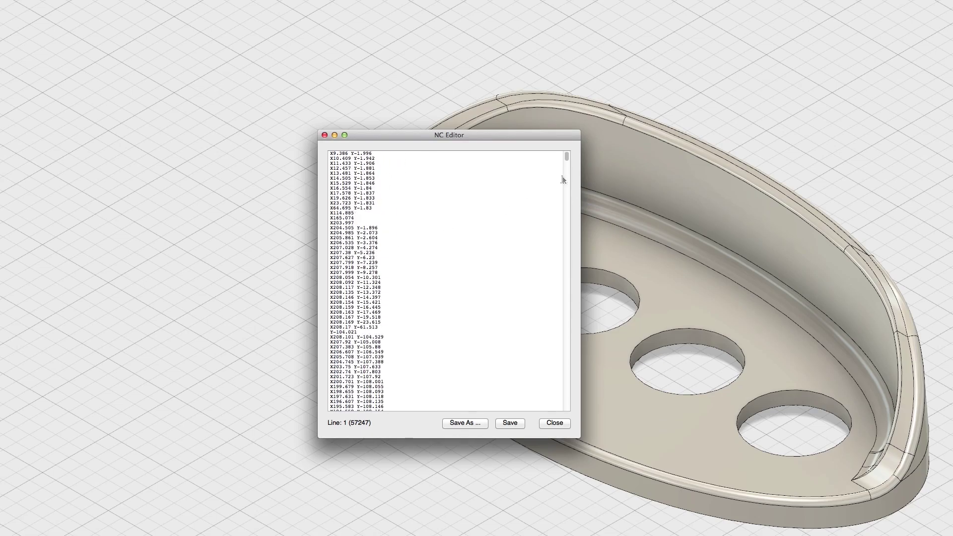